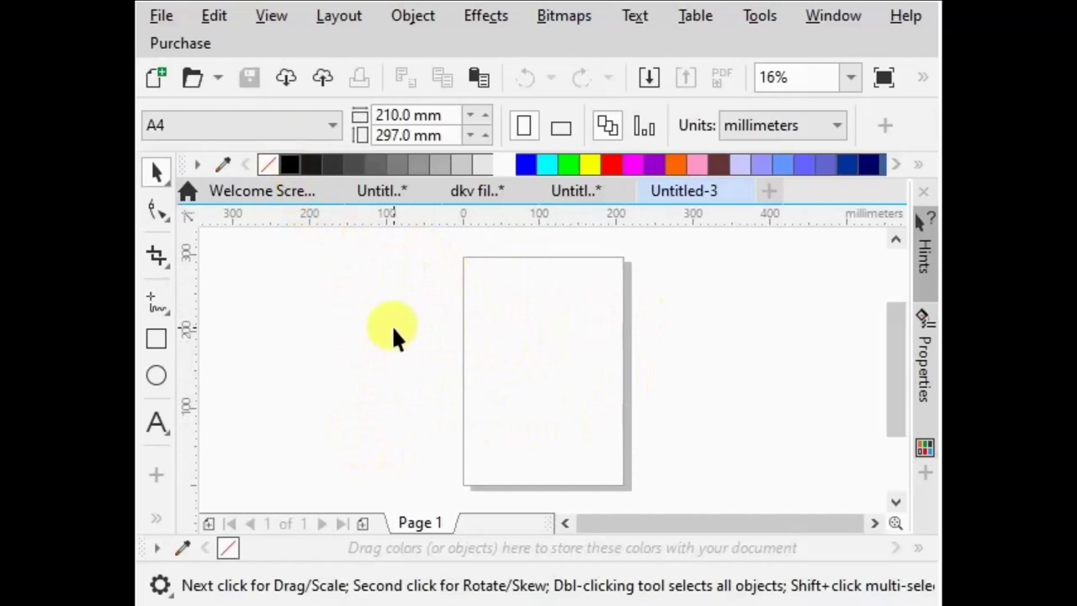
Step: Create the new 'Desain Tshirt' document: A4, CMYK, 300 dpi, in pixels (2,480.32 × 3,507.87 px)
click(162, 17)
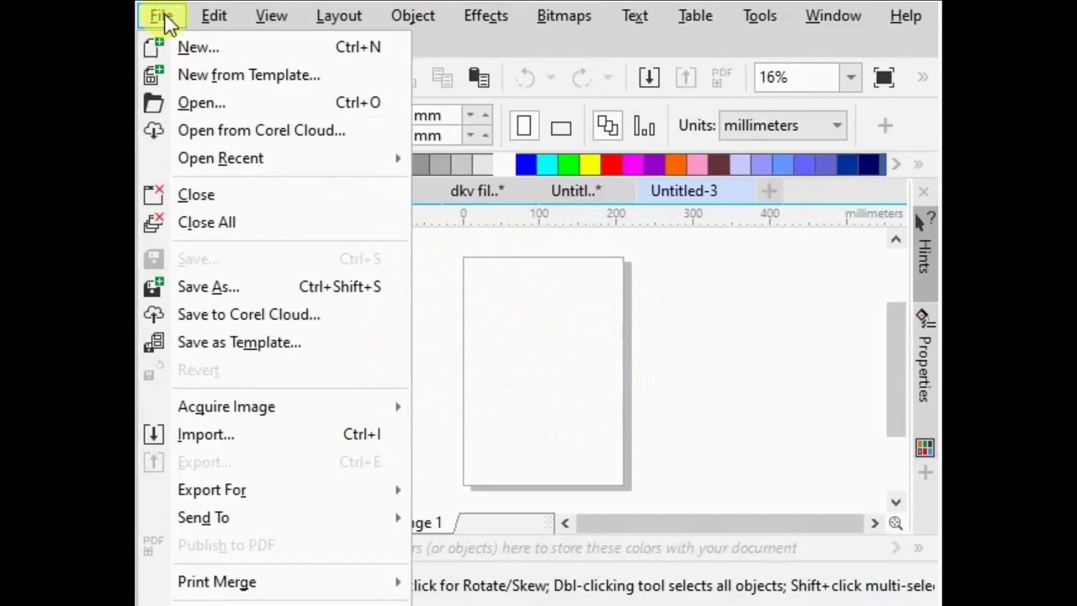
click(156, 22)
click(156, 20)
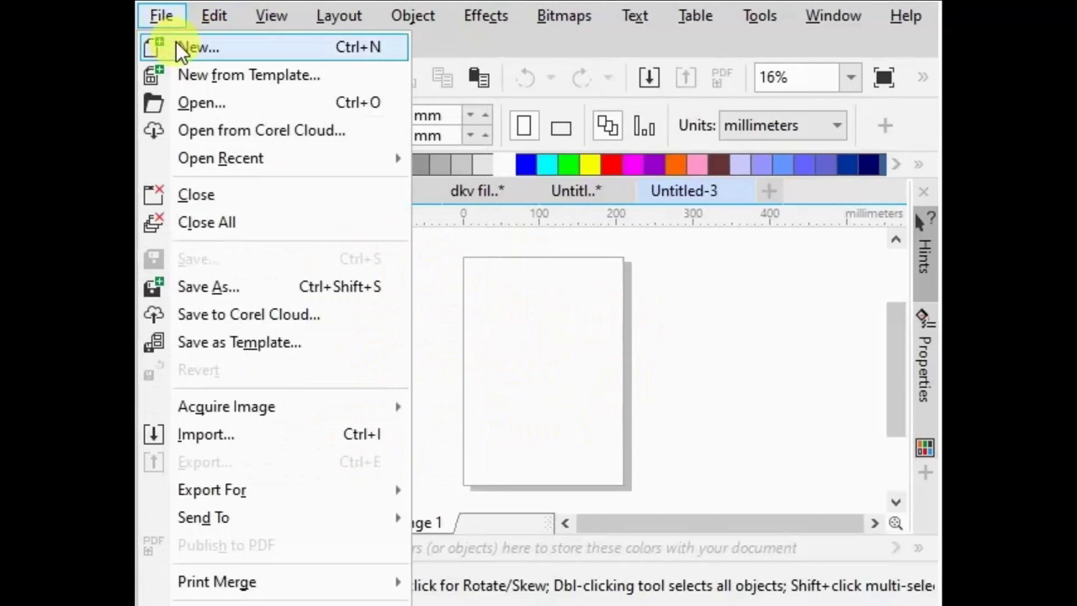
click(179, 44)
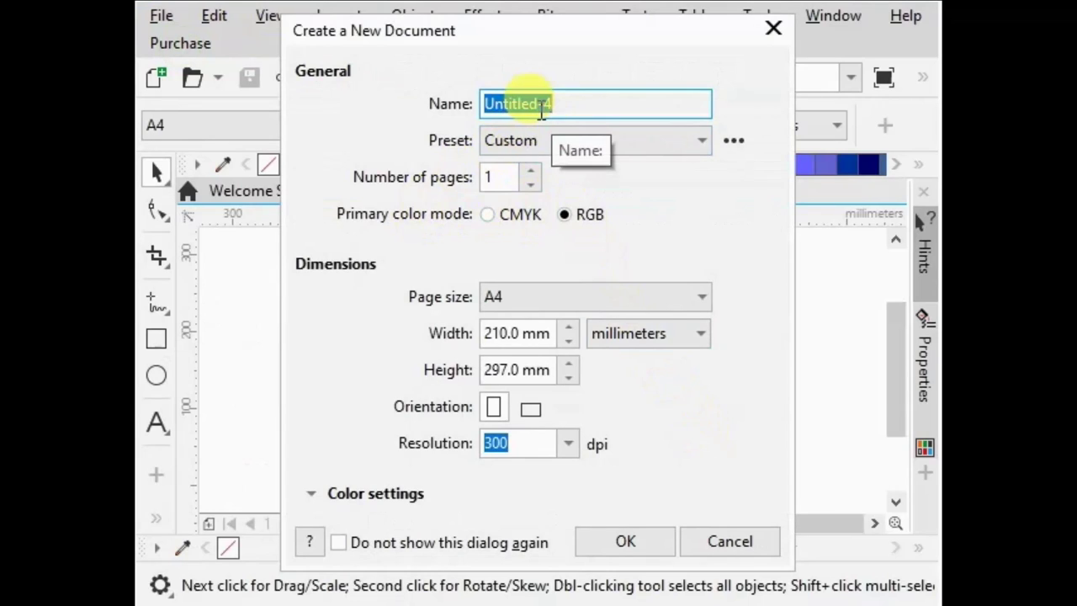
text(Desain Tshirt)
double_click(491, 177)
click(513, 217)
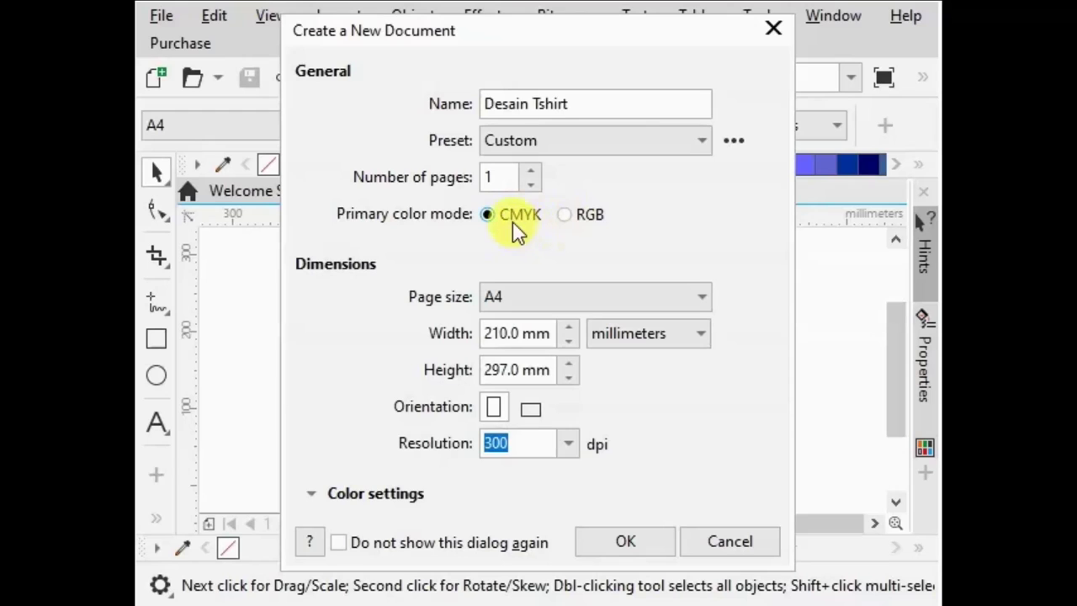
click(526, 305)
click(522, 330)
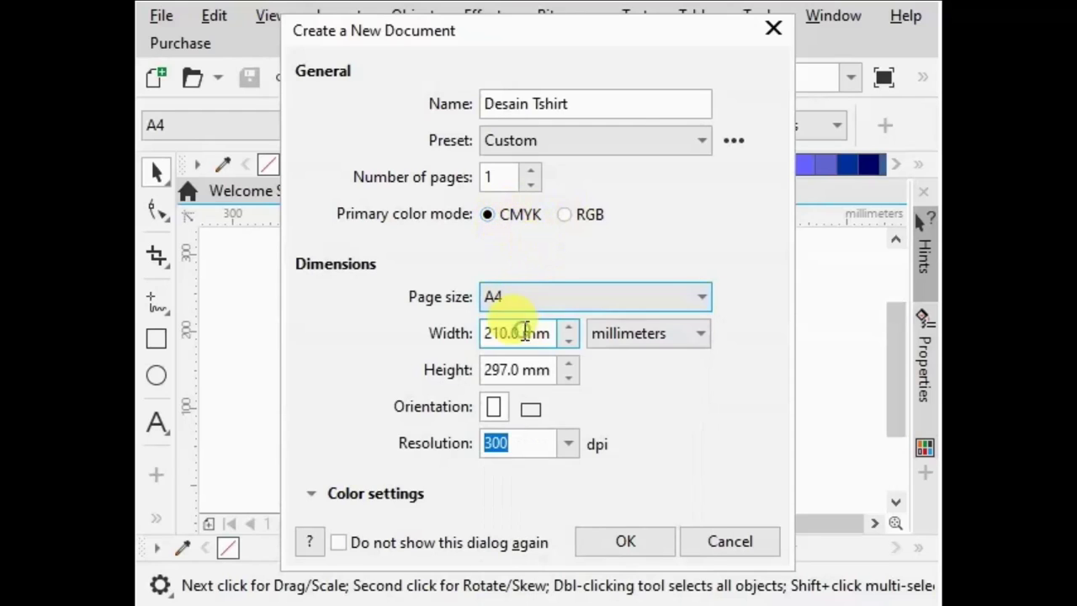
click(652, 335)
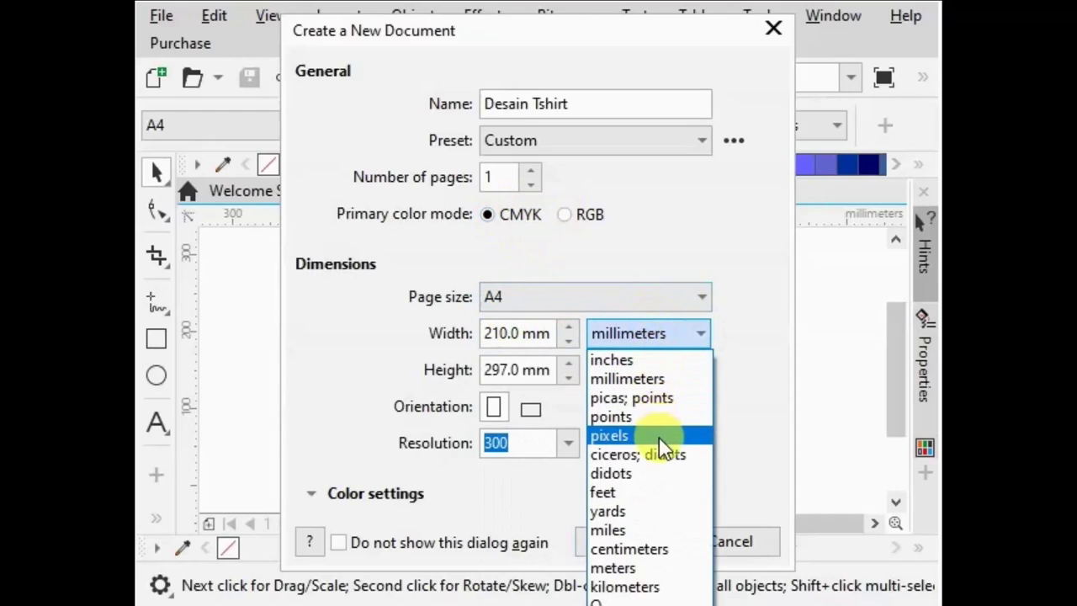
click(630, 435)
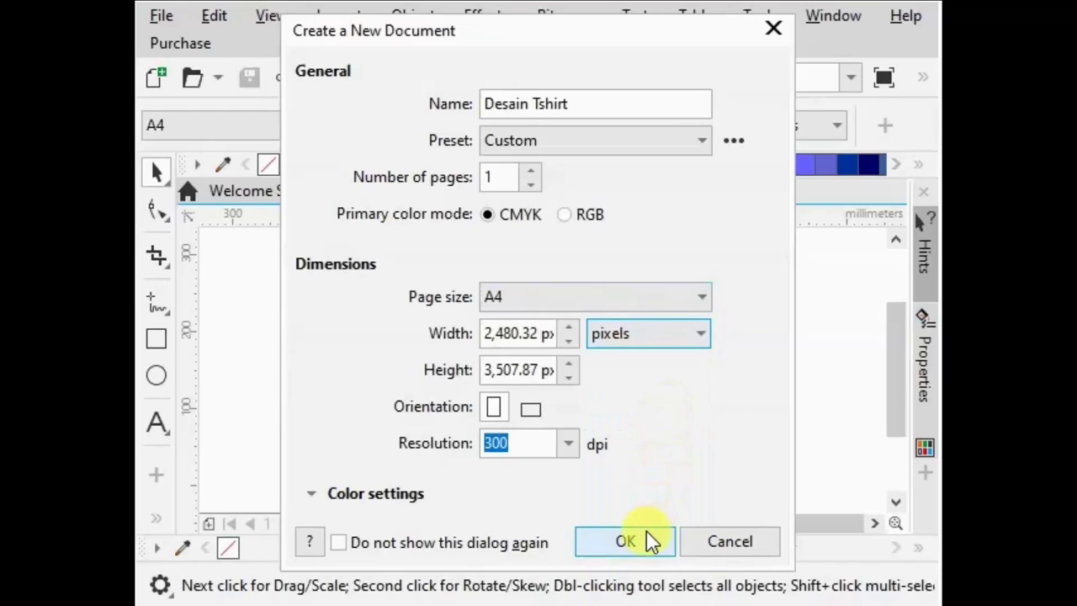
click(639, 543)
scroll(567, 356, down, 3)
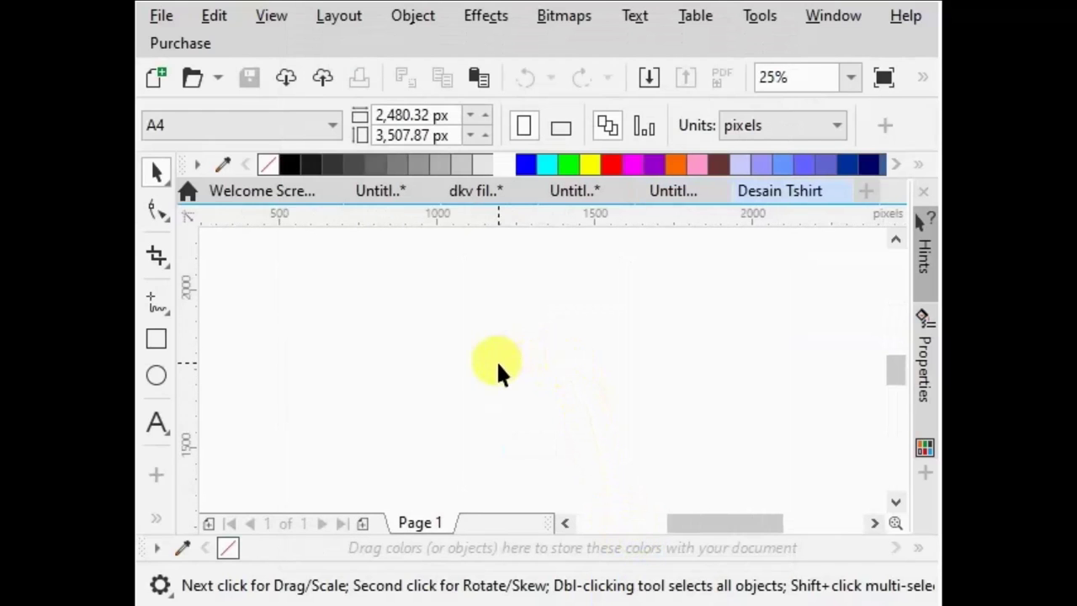
Step: Start a text note left of the page with the first line 'kata/gambar'
scroll(496, 360, down, 3)
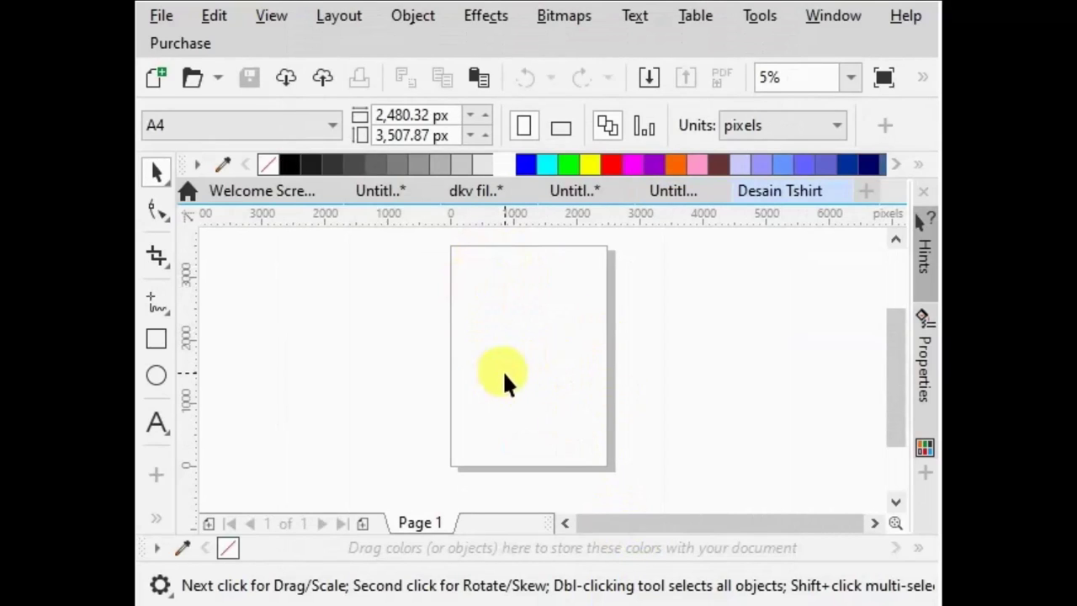
scroll(324, 253, up, 1)
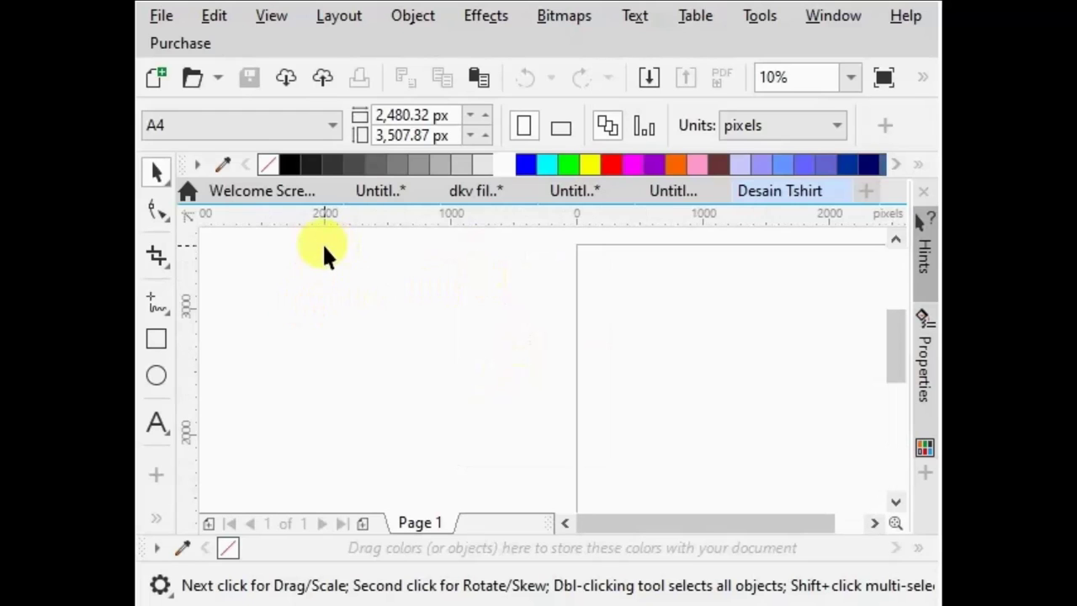
click(157, 423)
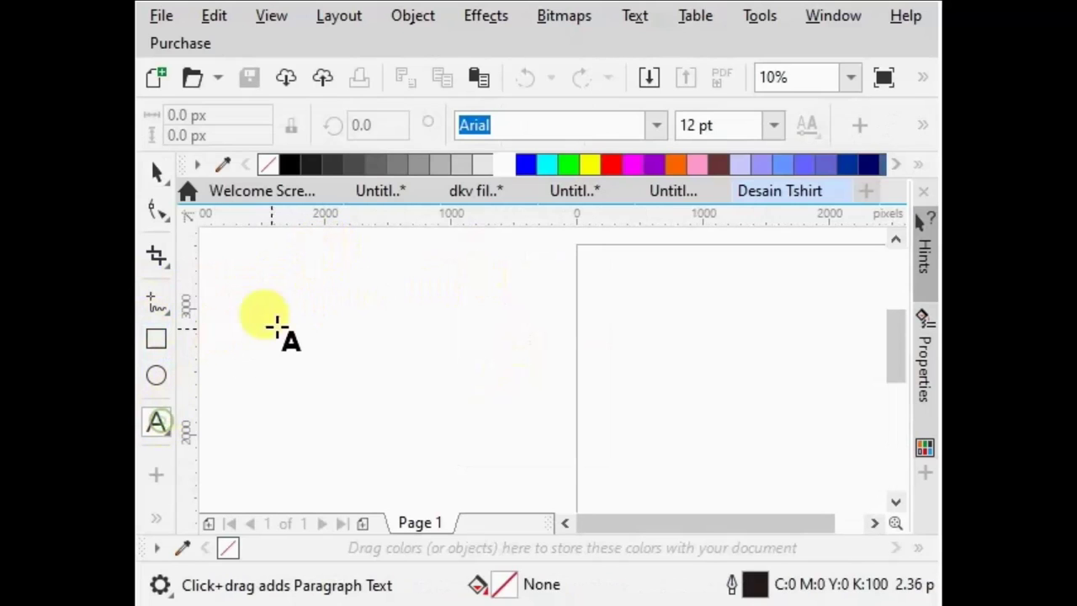
click(318, 286)
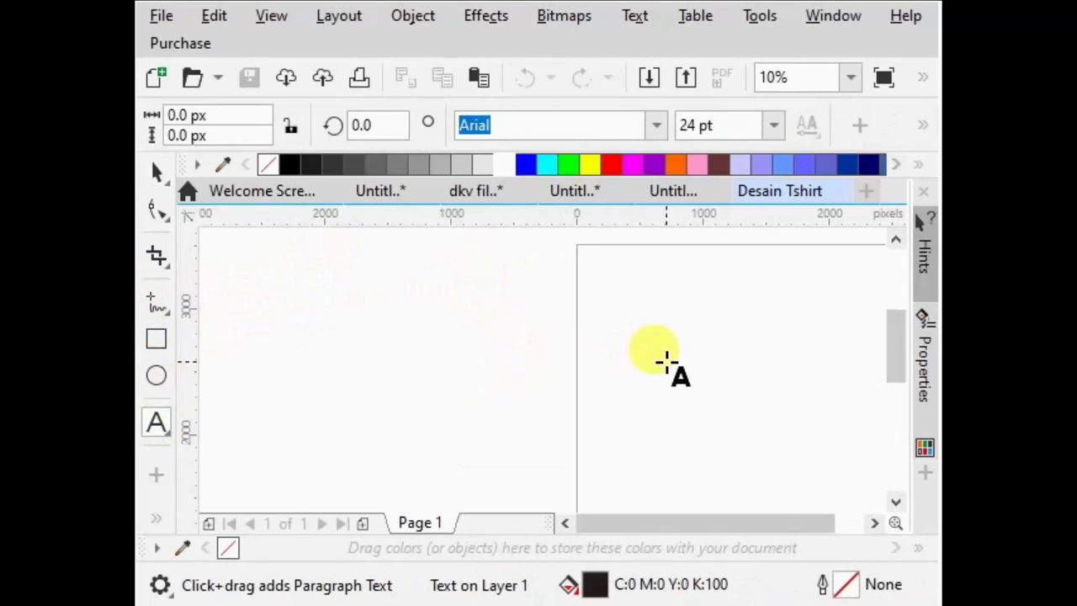
text(kata)
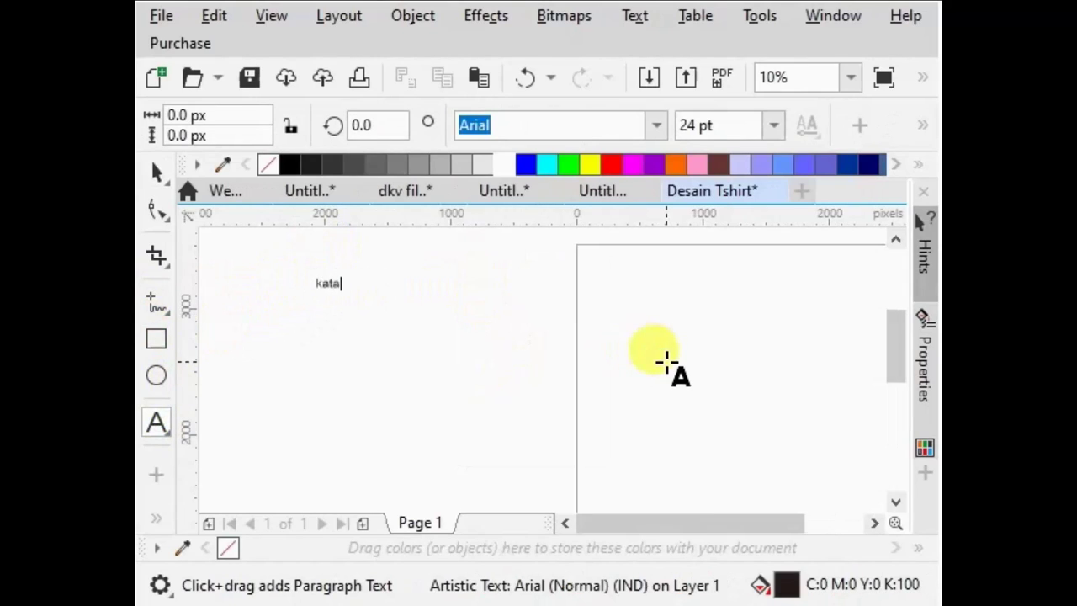
text(/gambar)
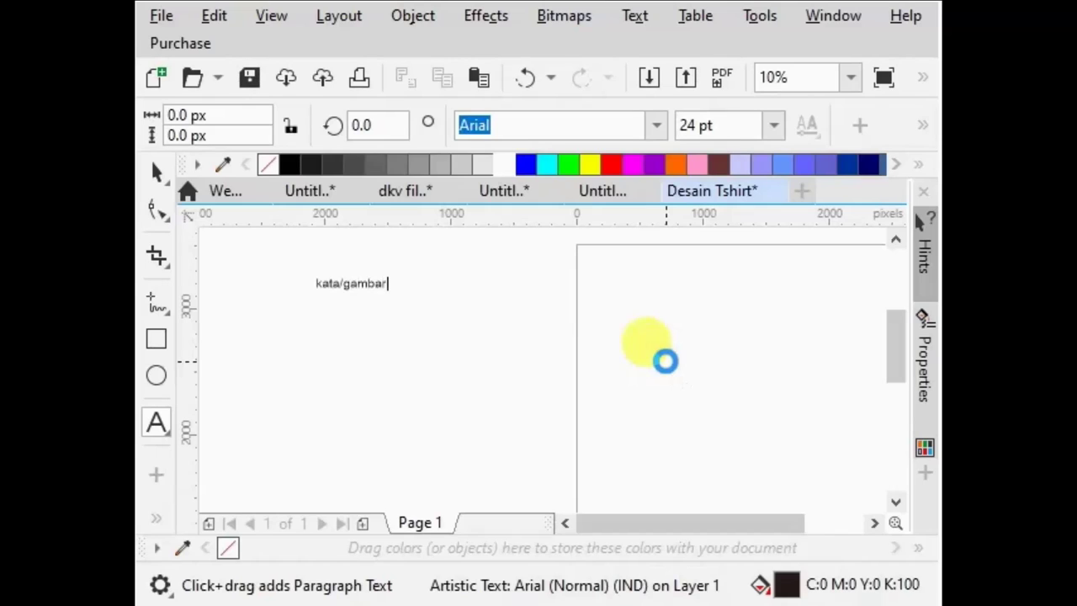
key(Return)
Step: Add the note lines 'warna baju', 'warna text/gambar' and 'ukuran cetak (sablon)'
text(warna)
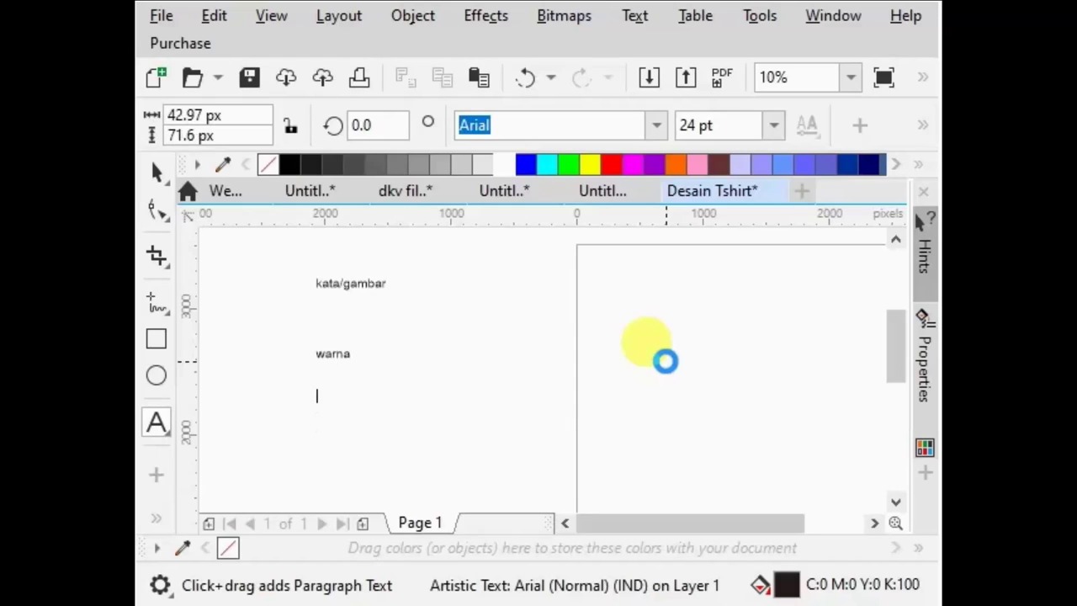
key(BackSpace)
text(baju)
key(Return)
key(Return)
text(warna text)
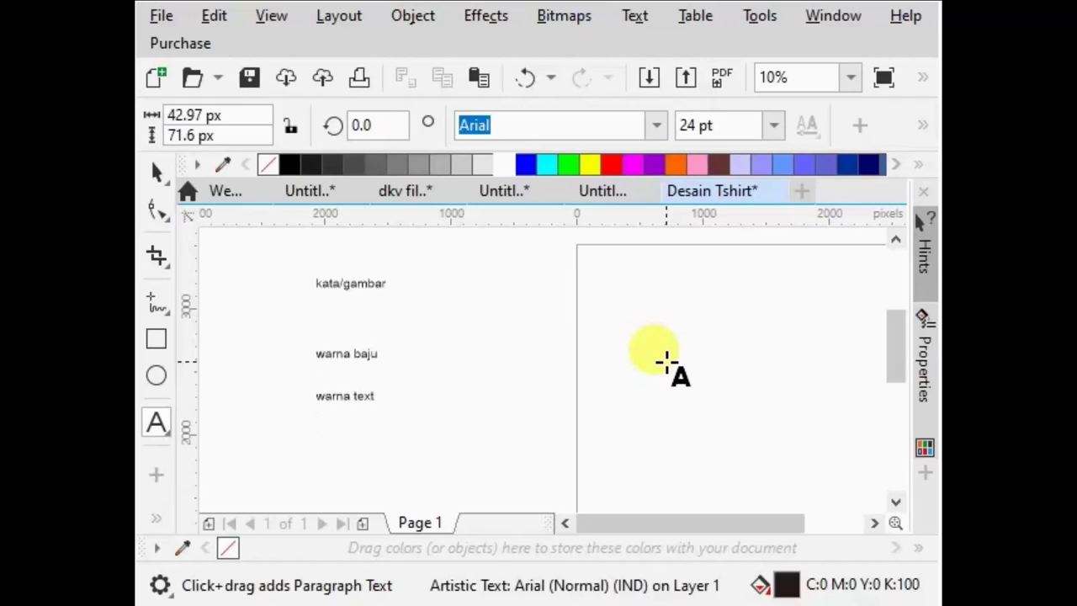
text(/gambar)
key(Return)
text(ukuran cetak )
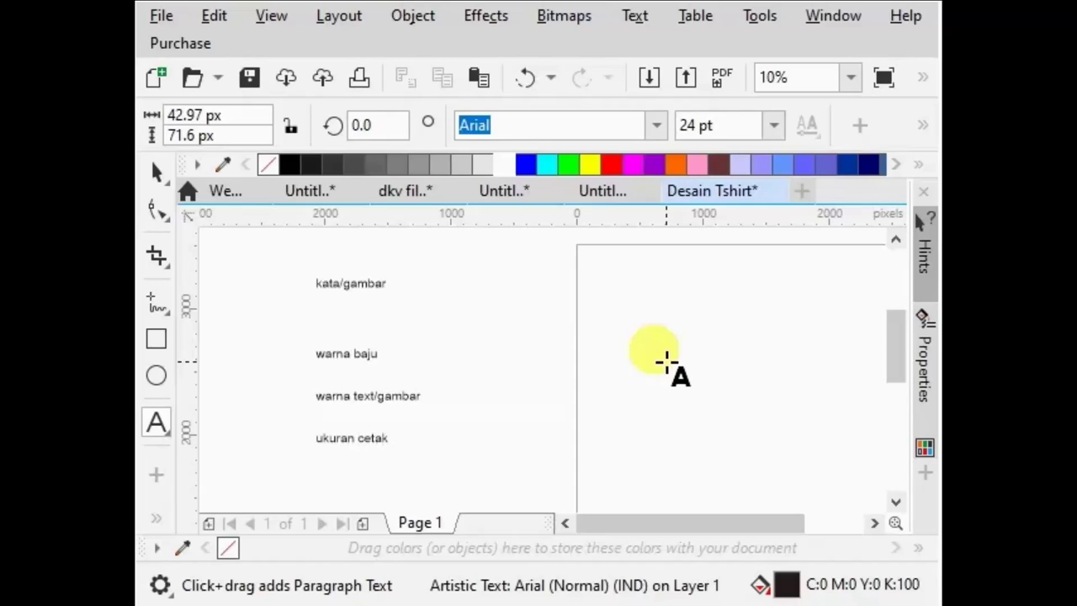
text((sablon))
click(154, 173)
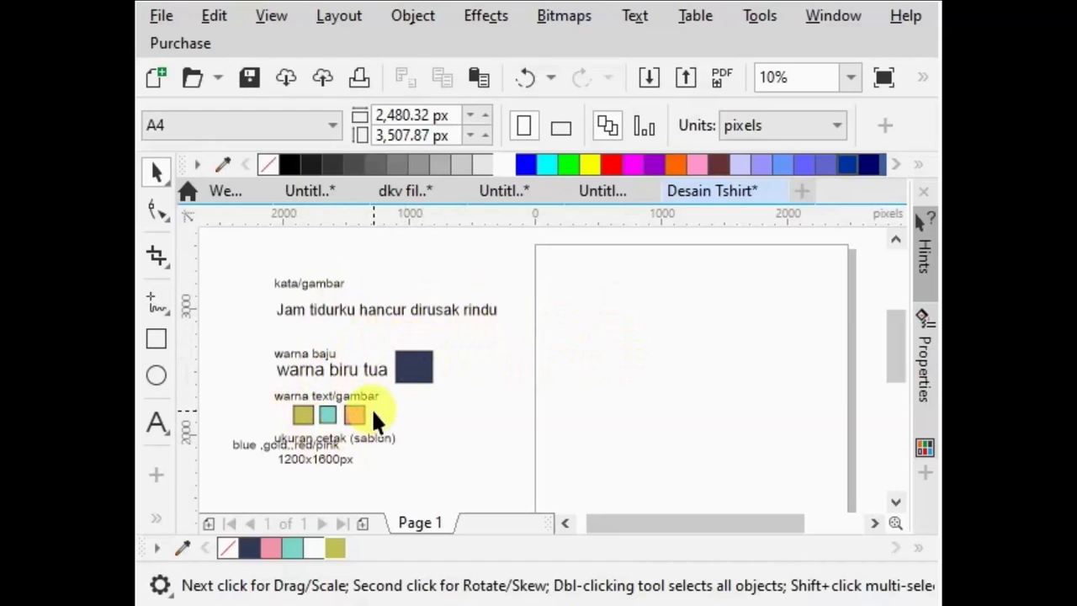
Step: Delete the stray 'blue ,gold, red/pink' text overlapping the print-size line
click(259, 443)
key(Delete)
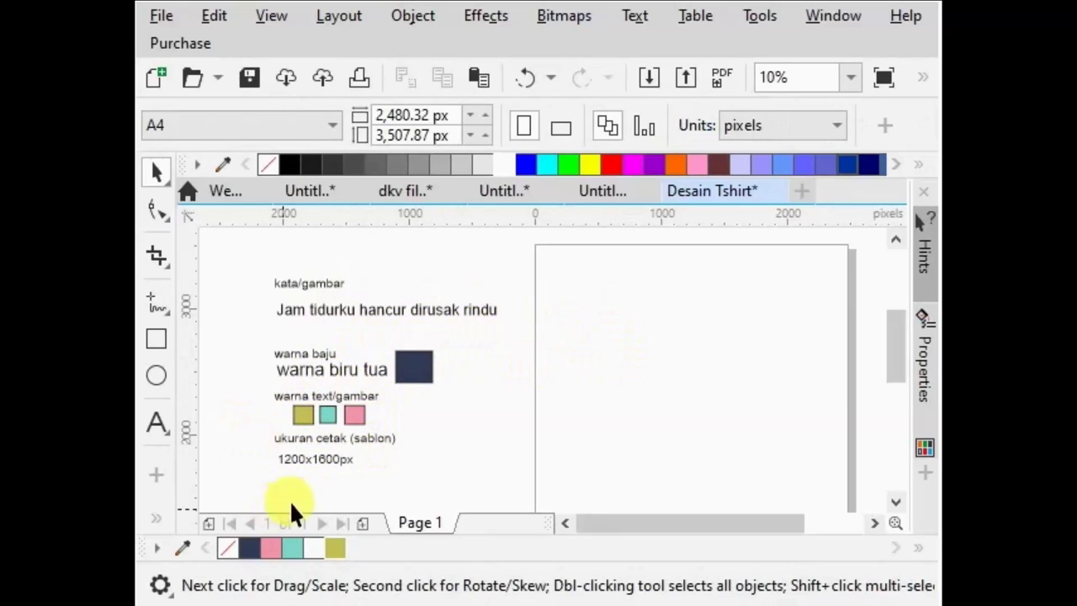
Step: Draw a rectangle on the page and size it to 1200 × 1600 px
click(156, 341)
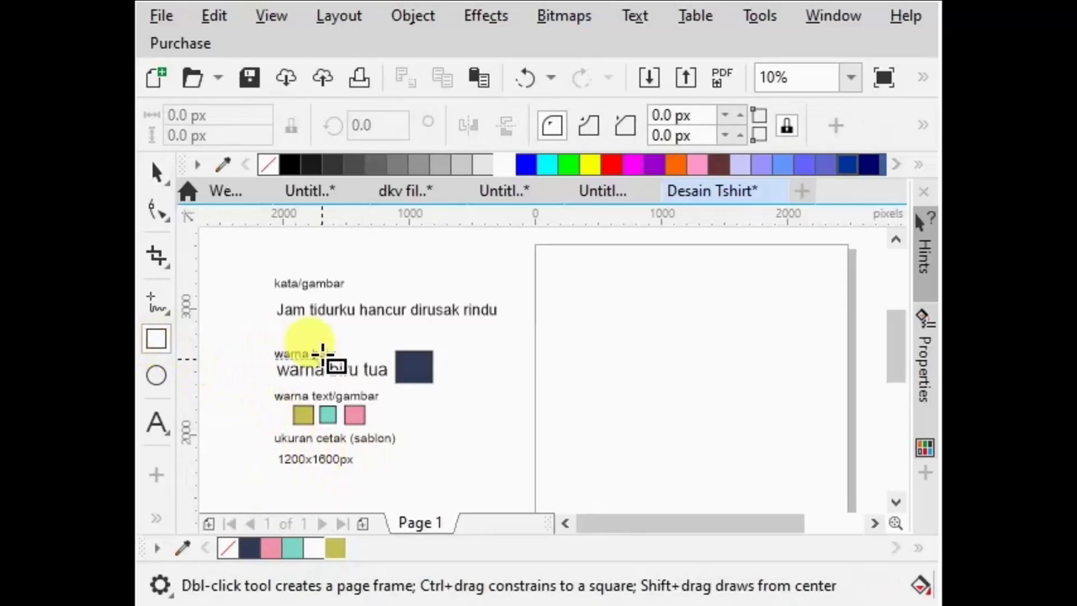
mouse_move(580, 275)
mouse_down()
mouse_move(652, 390)
mouse_move(707, 425)
mouse_up()
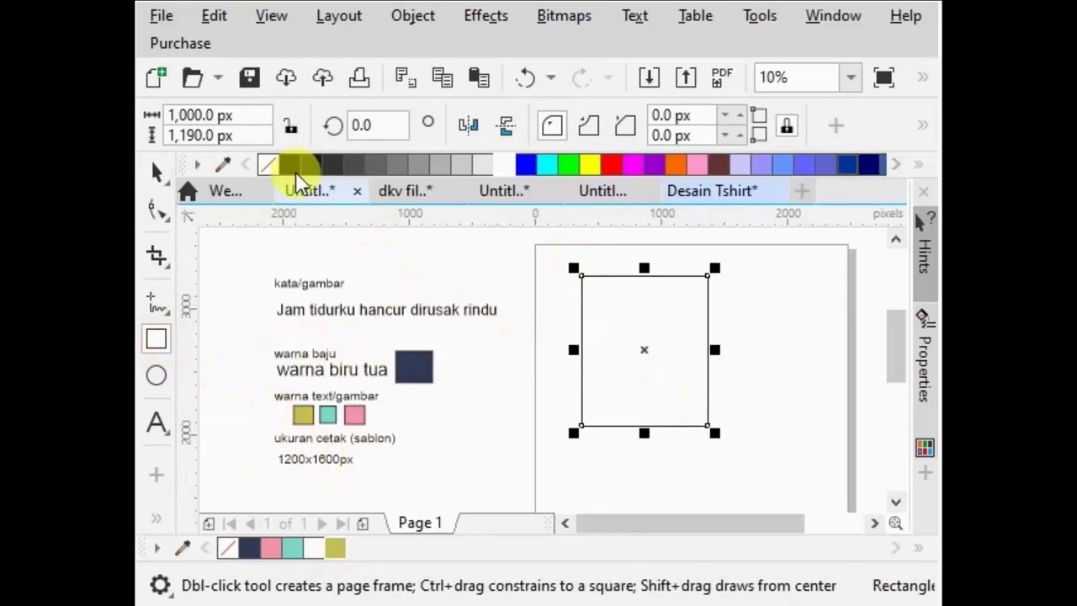
click(240, 113)
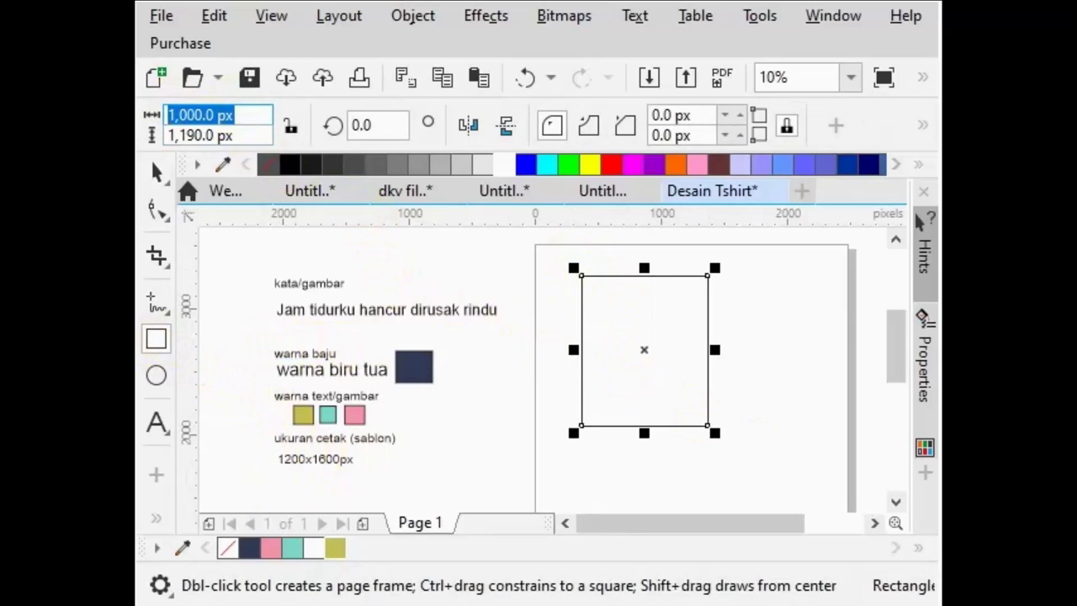
text(1200)
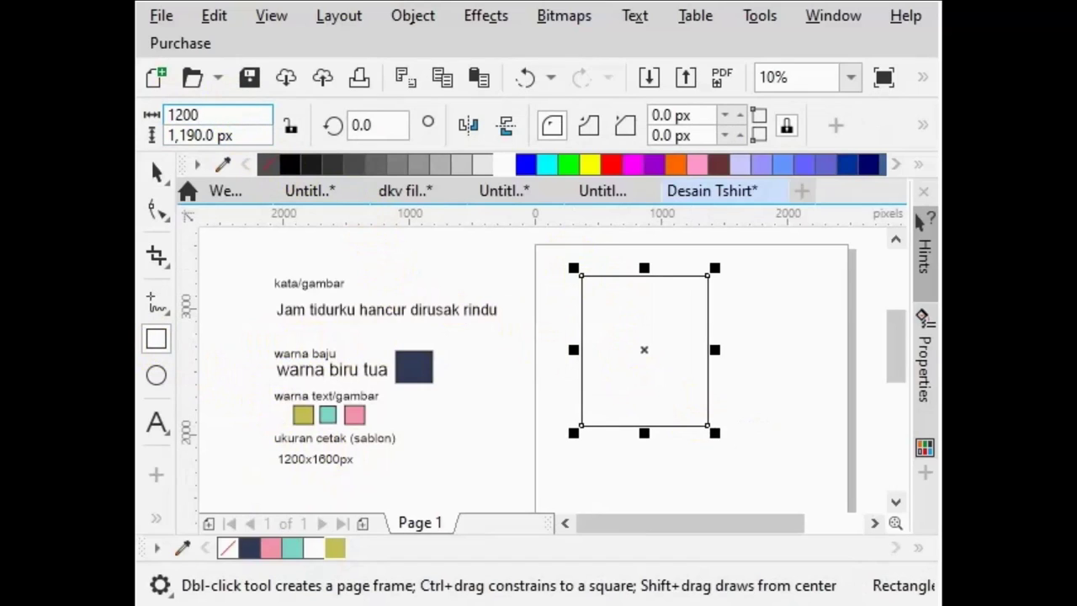
key(Tab)
text(16)
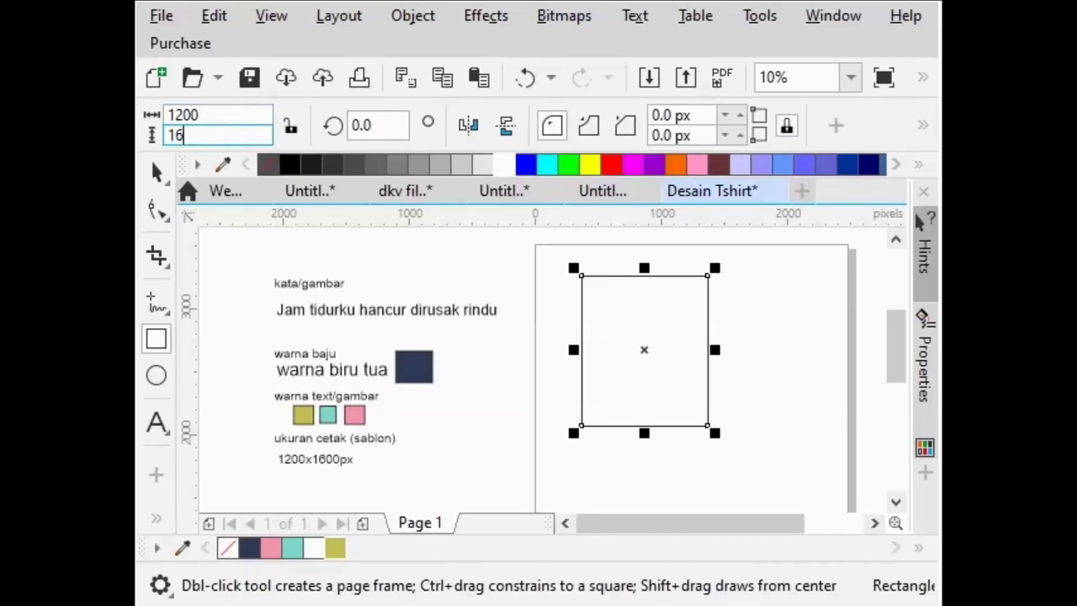
text(00)
key(Return)
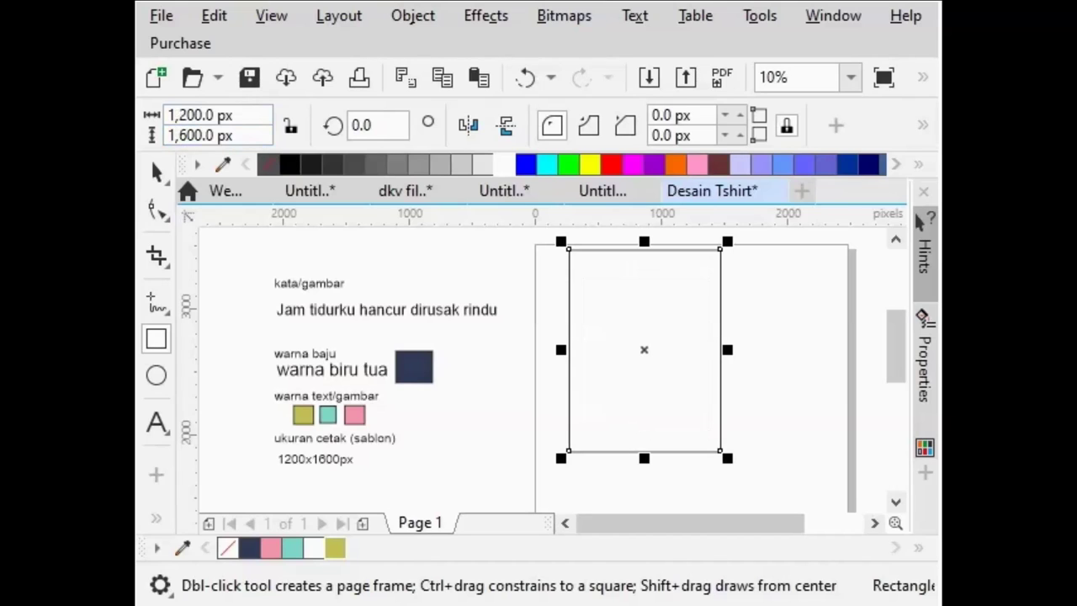
Step: Move the 'Jam tidurku hancur dirusak rindu' phrase onto the rectangle
click(156, 172)
mouse_move(321, 312)
mouse_down()
mouse_move(471, 320)
mouse_move(504, 247)
mouse_move(680, 342)
mouse_up()
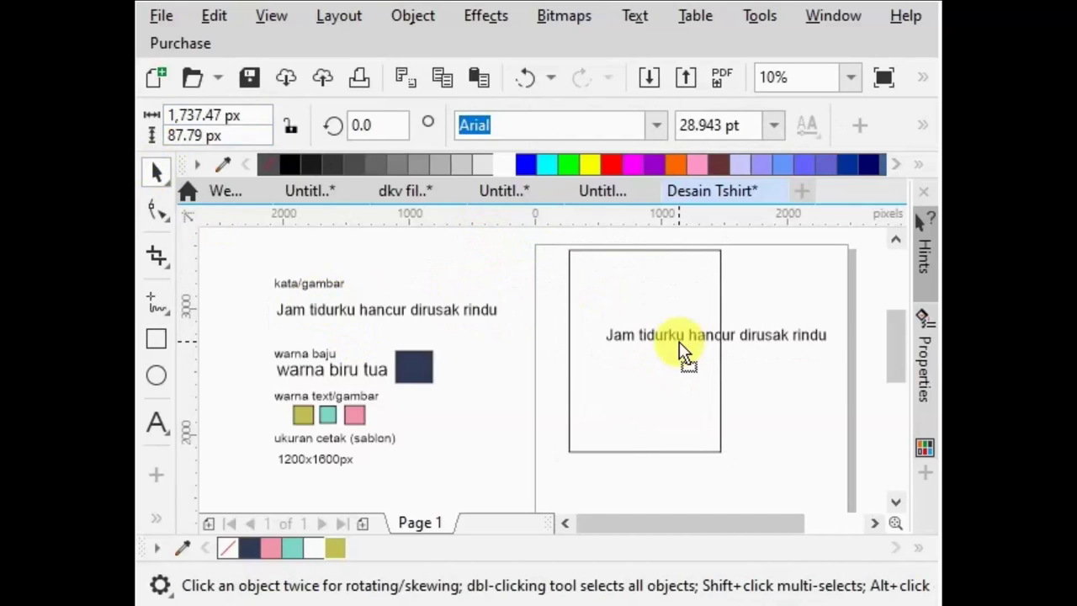
click(570, 410)
Step: Fill the rectangle with navy #303C58 sampled from the brief's swatch using the Color Eyedropper
click(156, 517)
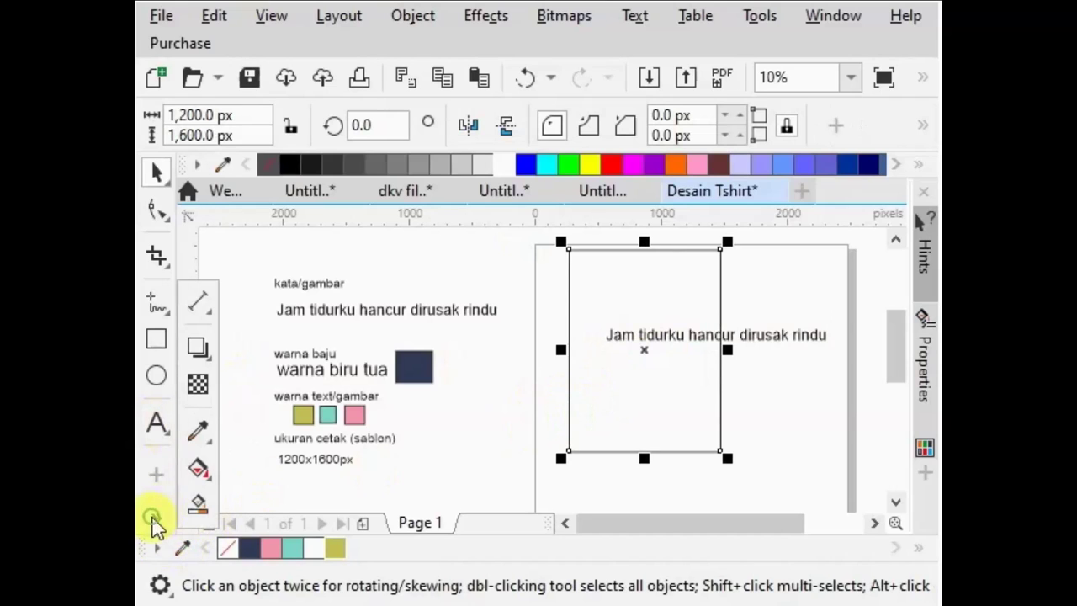
click(197, 431)
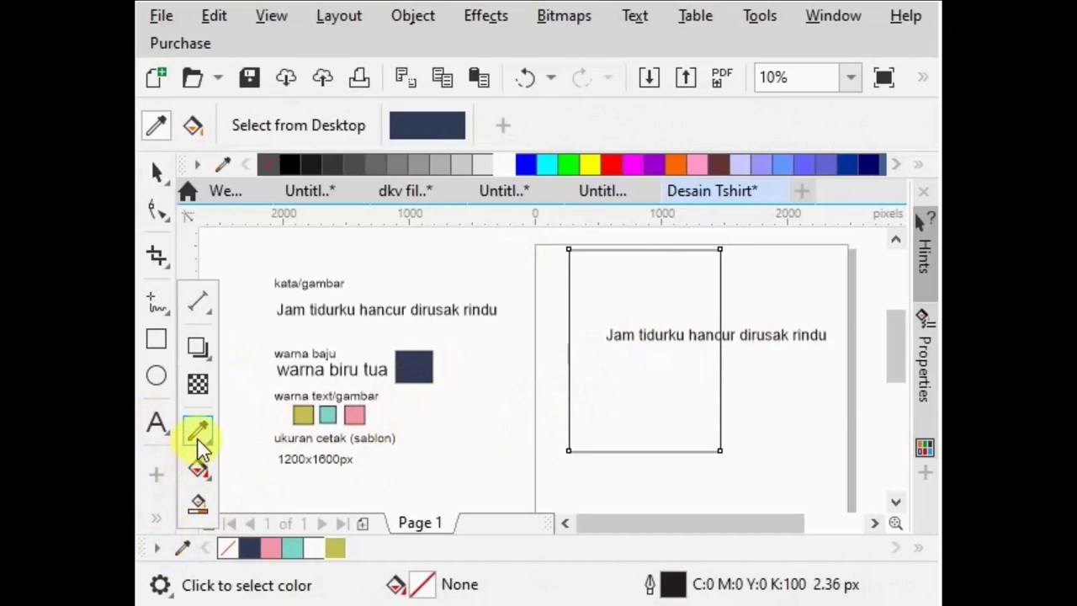
click(417, 364)
click(580, 286)
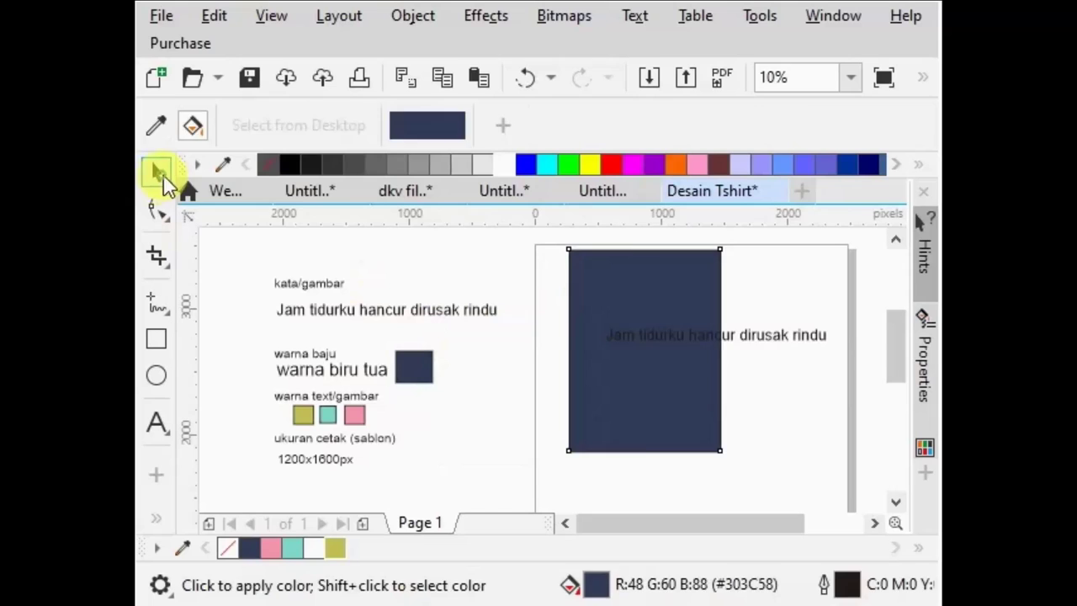
click(157, 173)
click(760, 327)
click(760, 341)
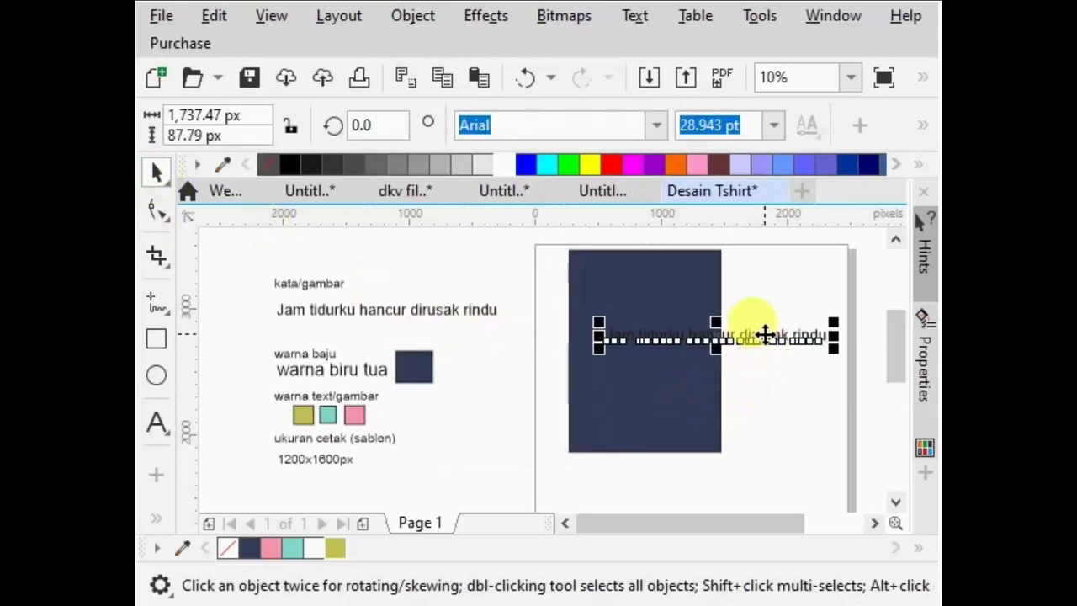
Step: Break the phrase into four lines: Jam tidurku / hancur / dirusak / rindu, beside the rectangle
drag(765, 338, 720, 467)
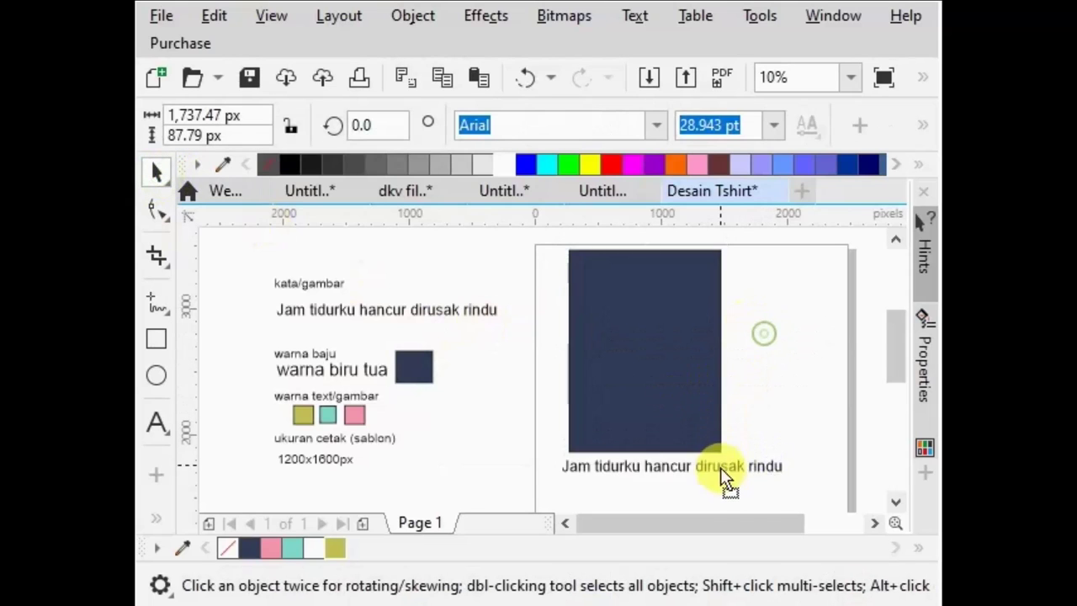
double_click(645, 473)
key(Return)
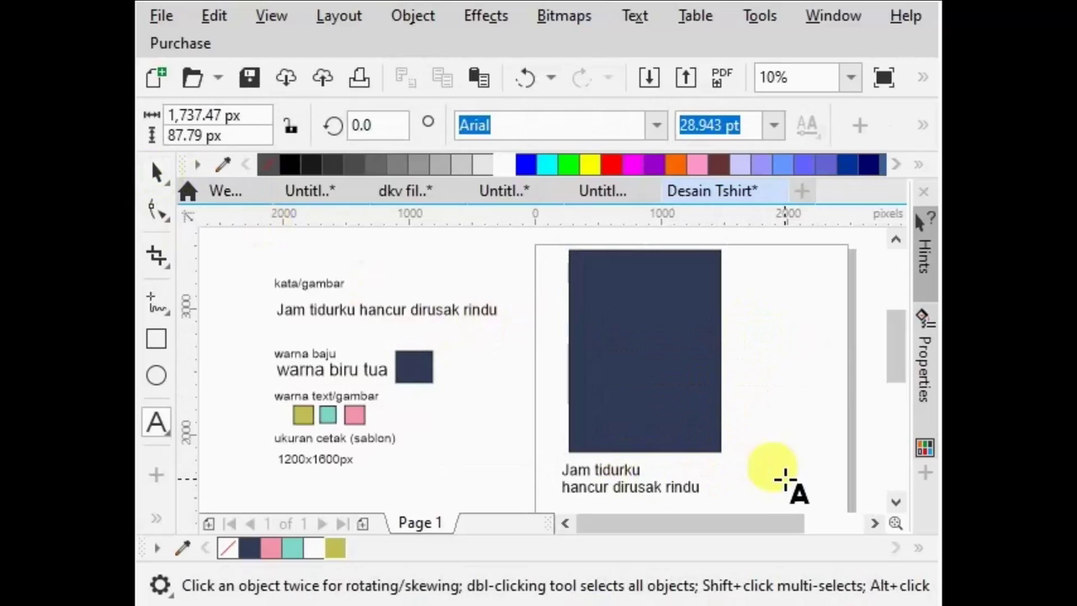
click(616, 486)
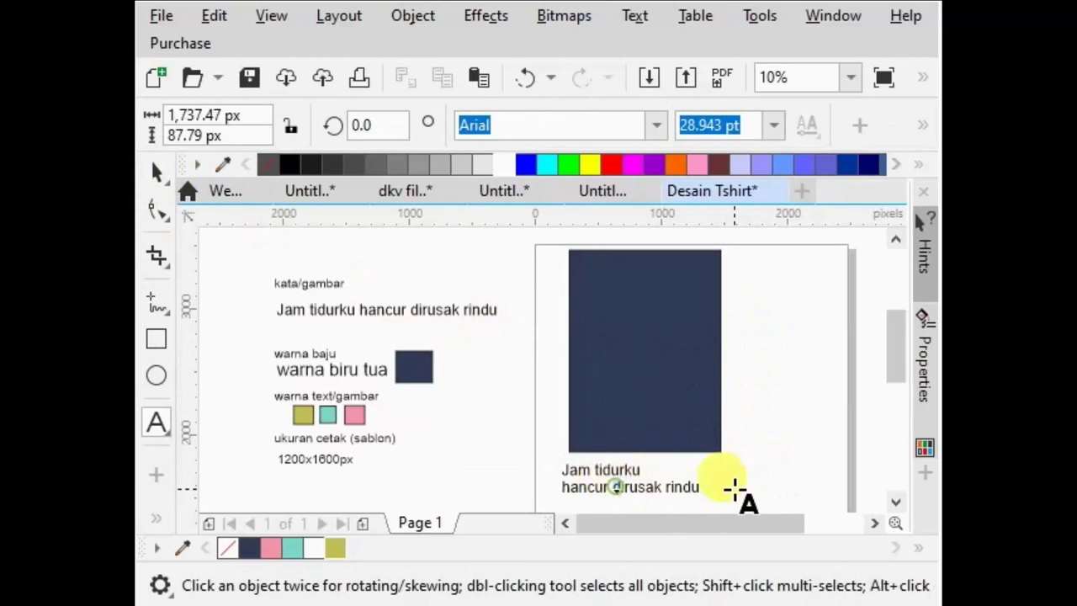
key(Return)
text(d)
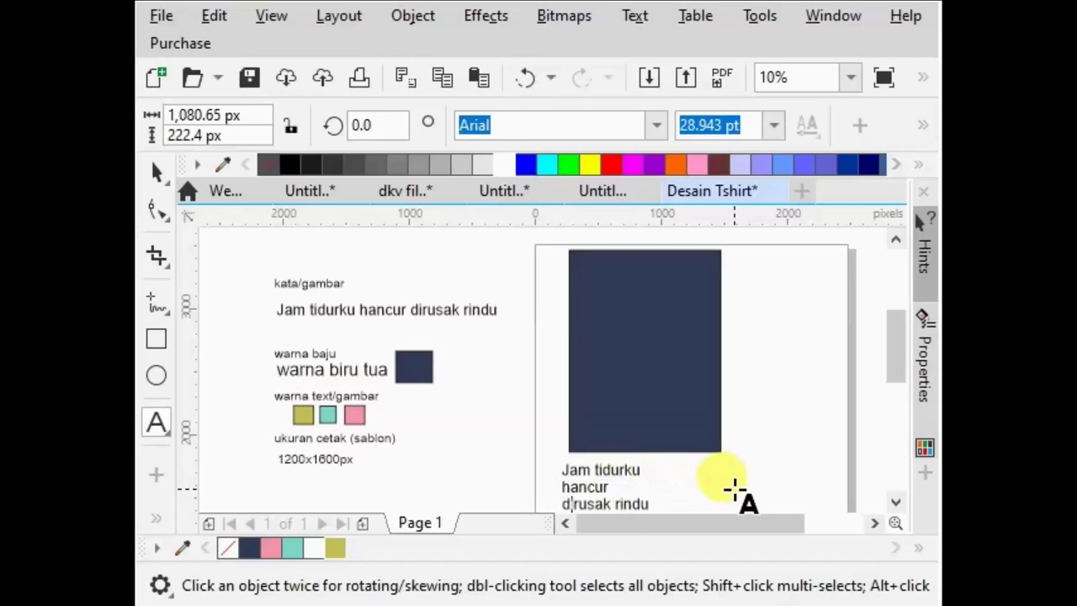
key(BackSpace)
key(BackSpace)
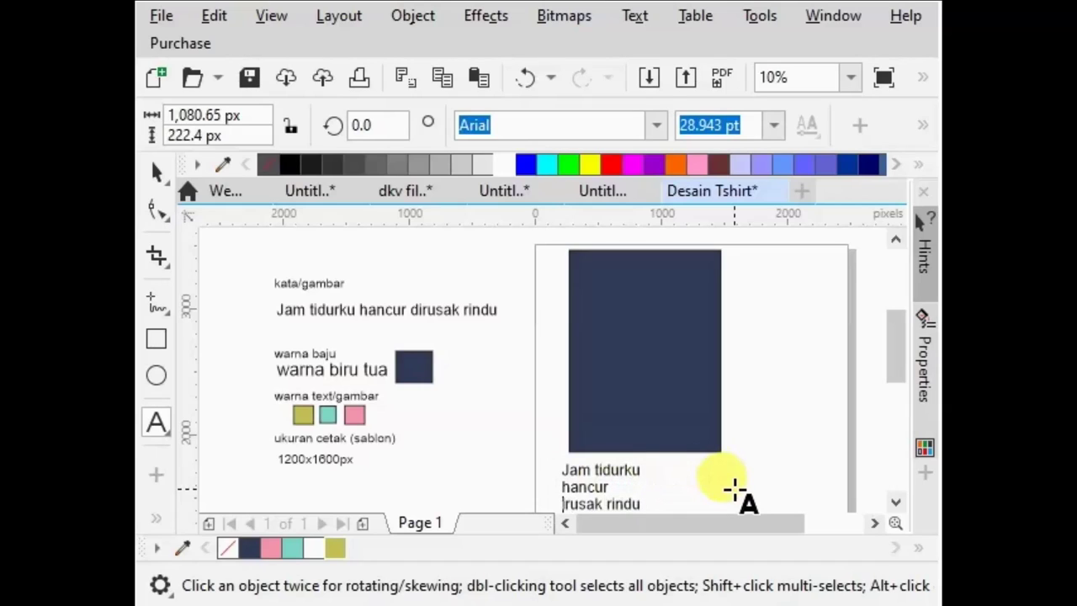
text(di)
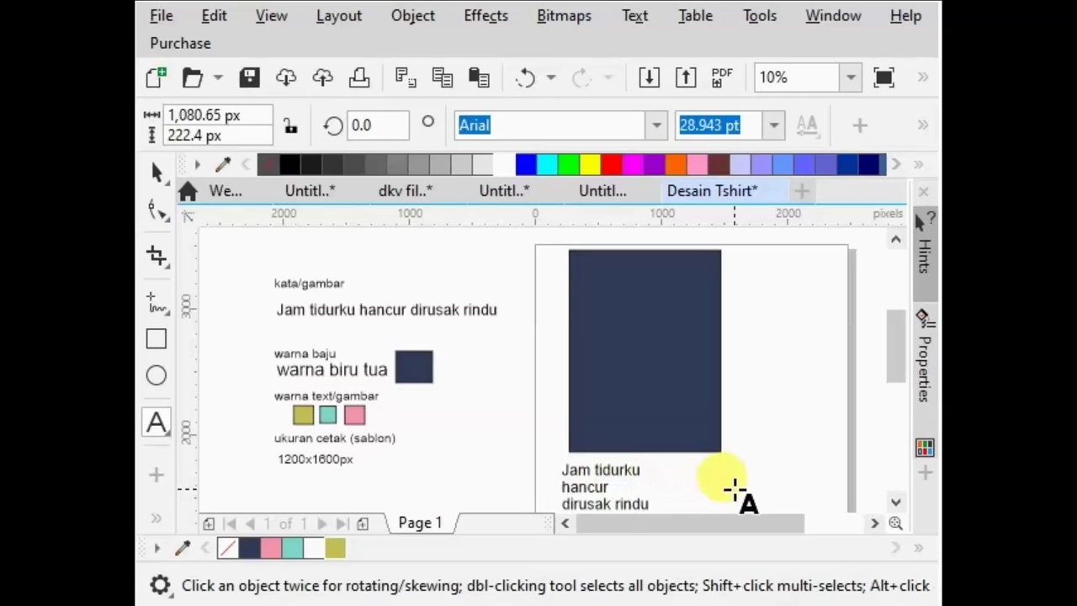
key(ctrl+space)
drag(608, 491, 777, 317)
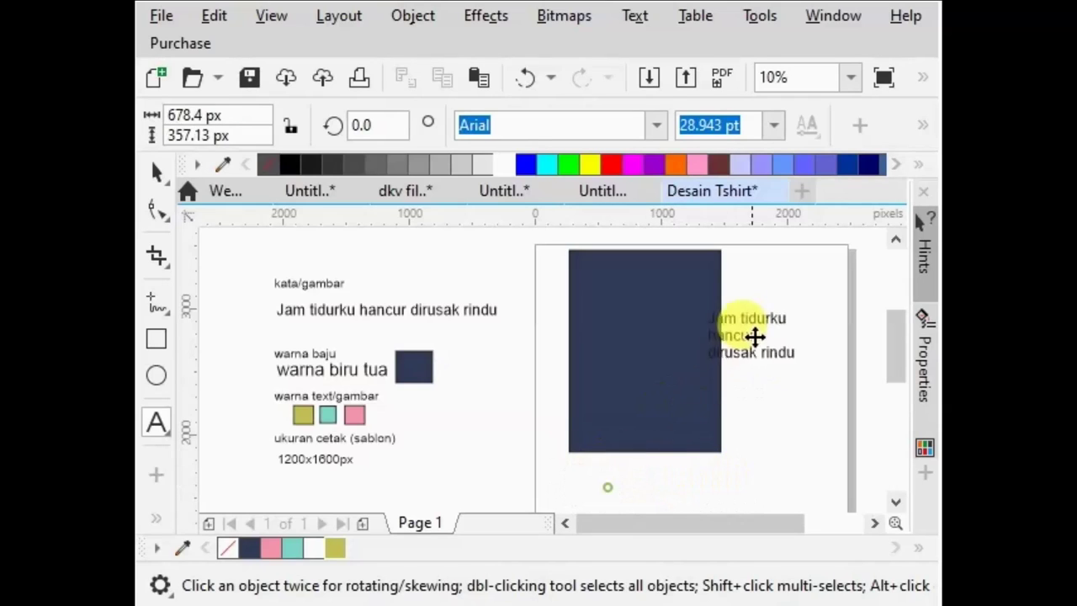
click(782, 331)
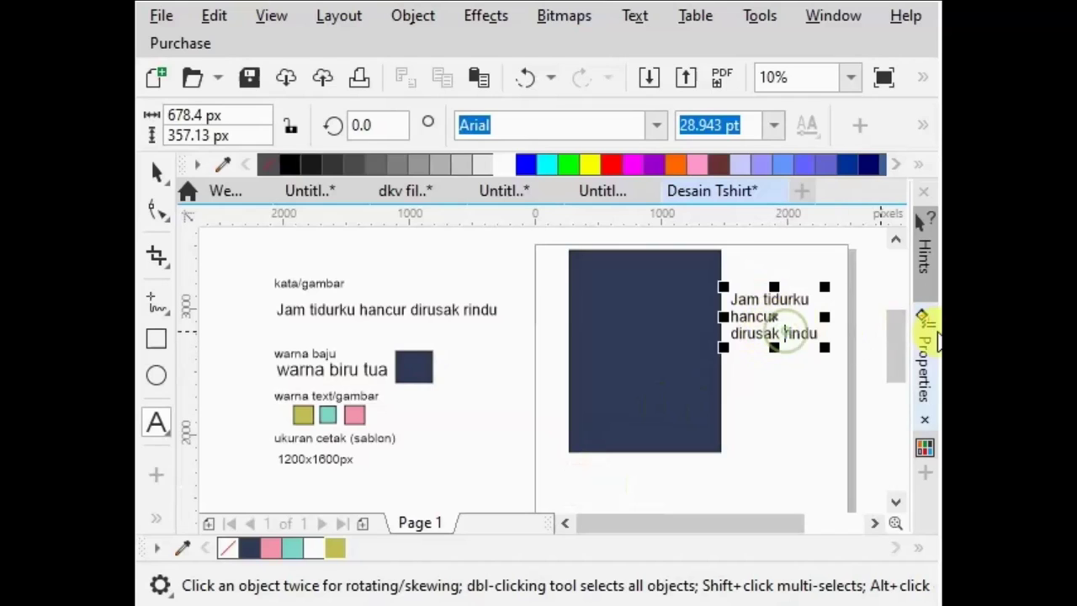
key(Return)
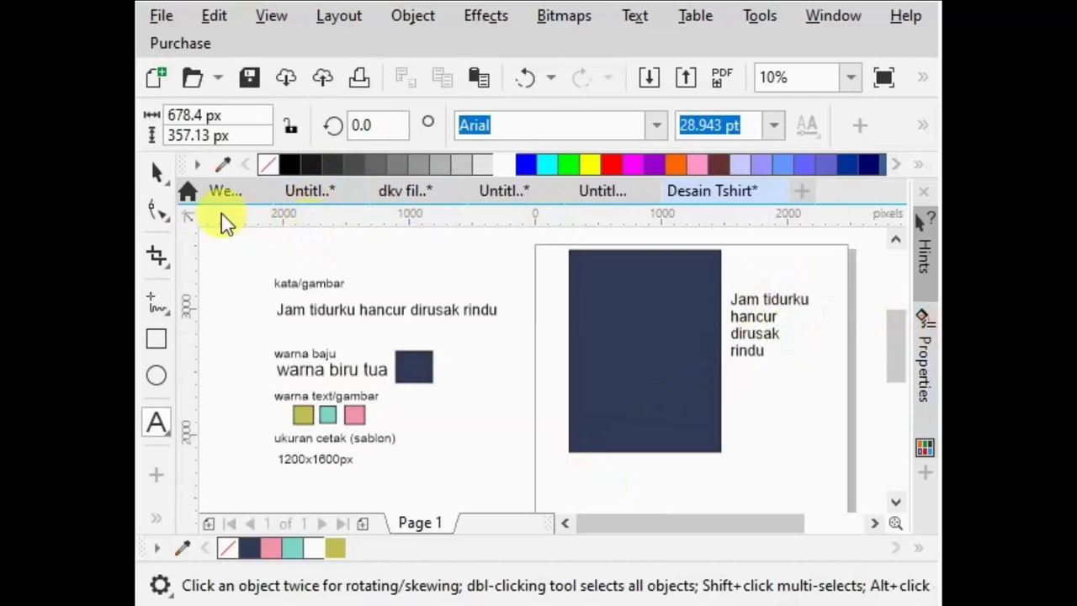
Step: Enlarge the phrase to about 36.4 pt and break it apart into separate lines
click(164, 172)
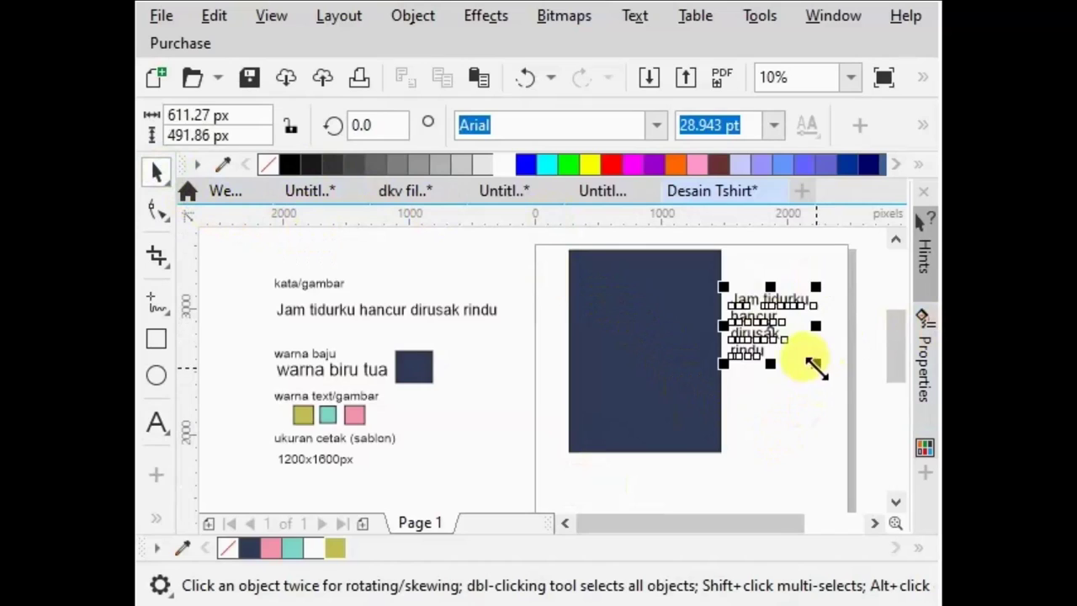
drag(815, 366, 839, 383)
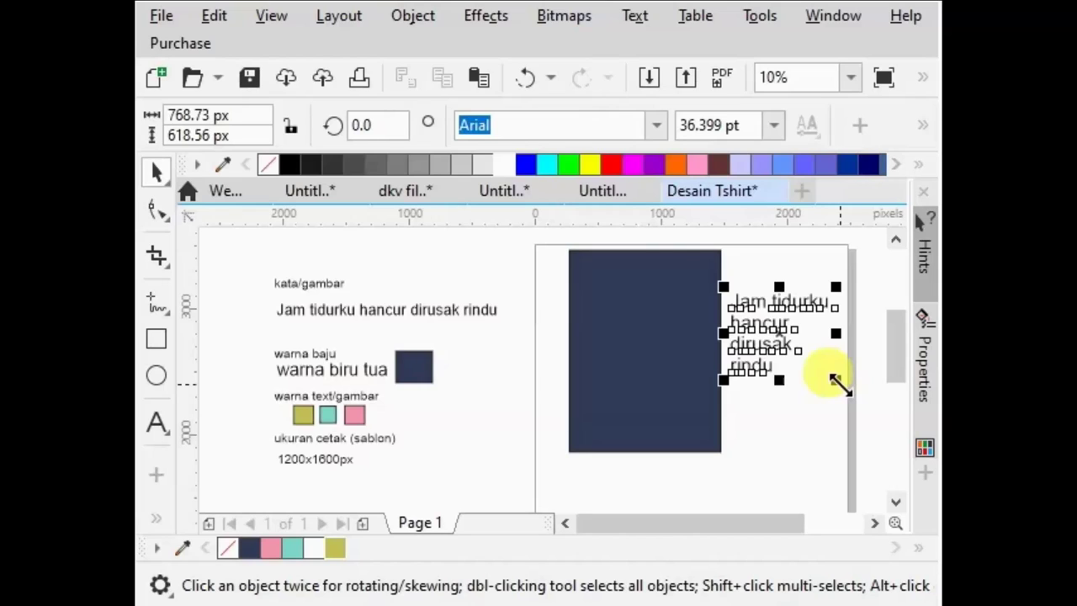
key(ctrl+k)
click(838, 381)
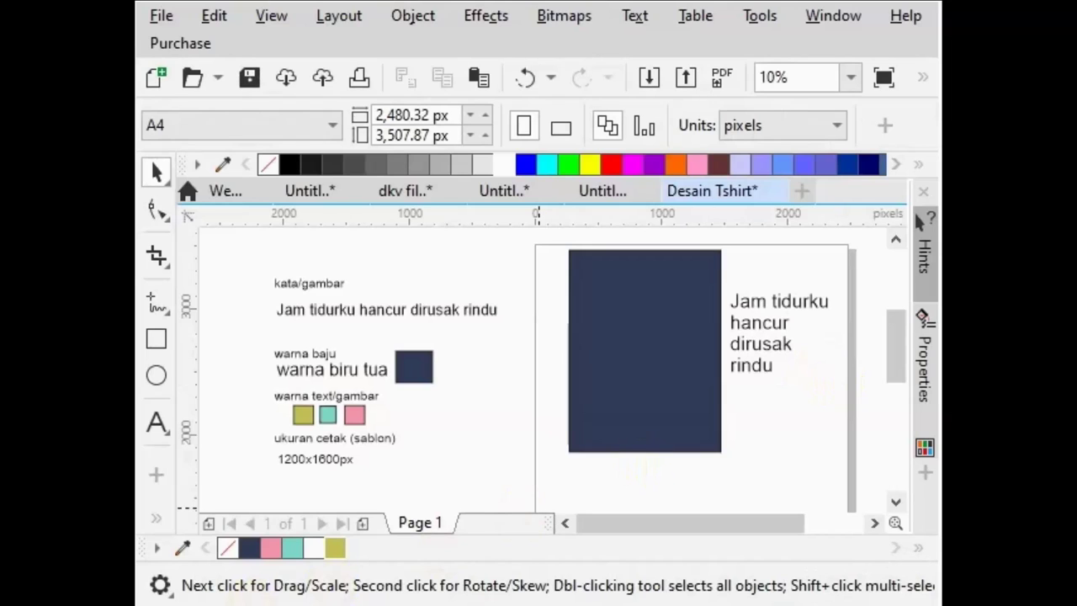
drag(831, 278, 725, 370)
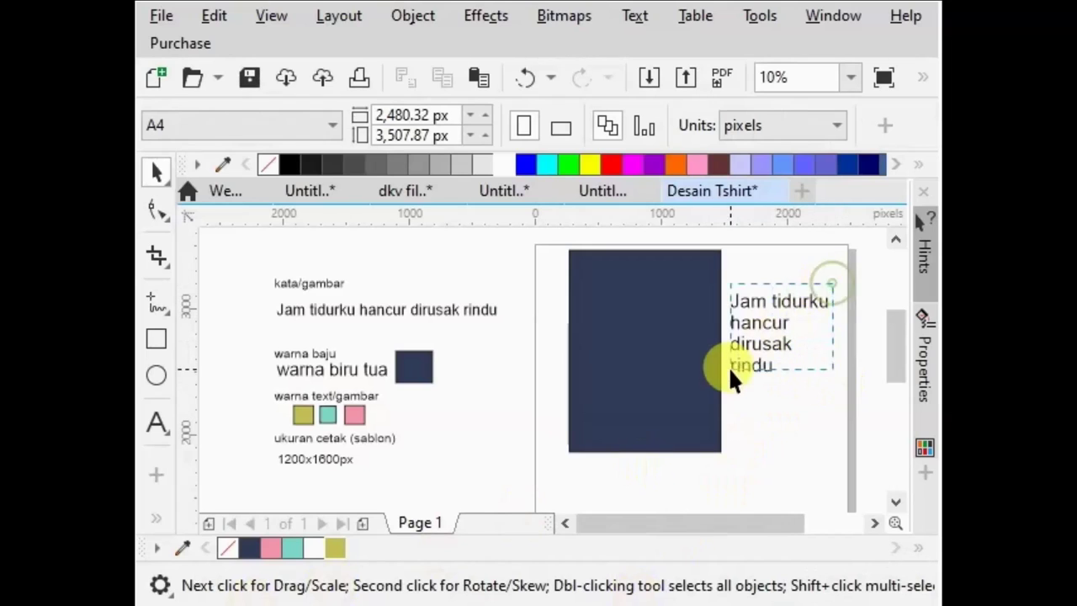
click(577, 126)
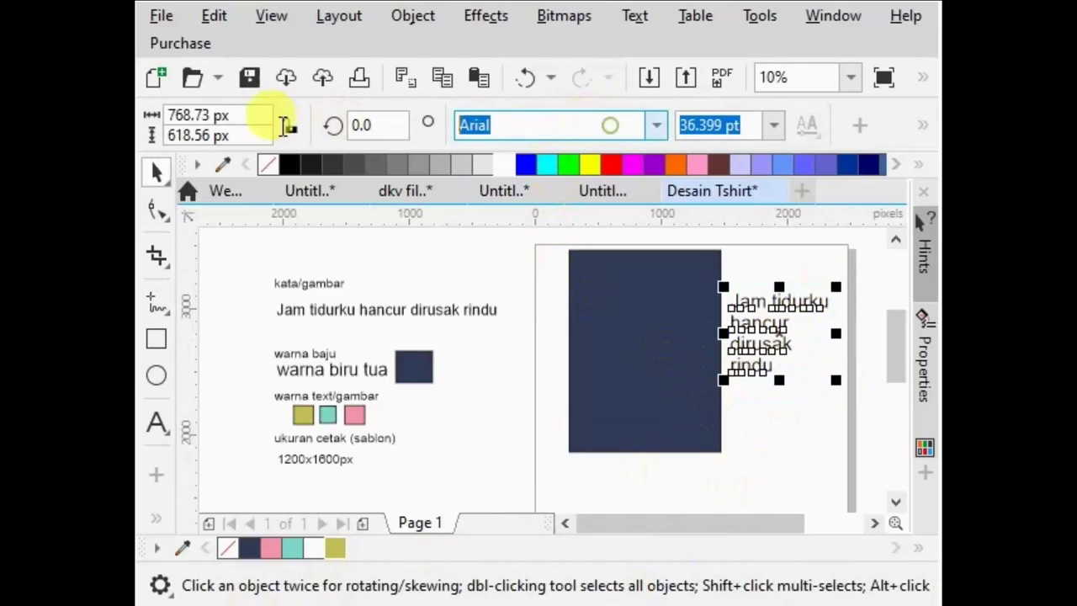
Step: Set the phrase in TrashHand, enlarge it to 44.781 pt and place it on the navy rectangle
text(Tras)
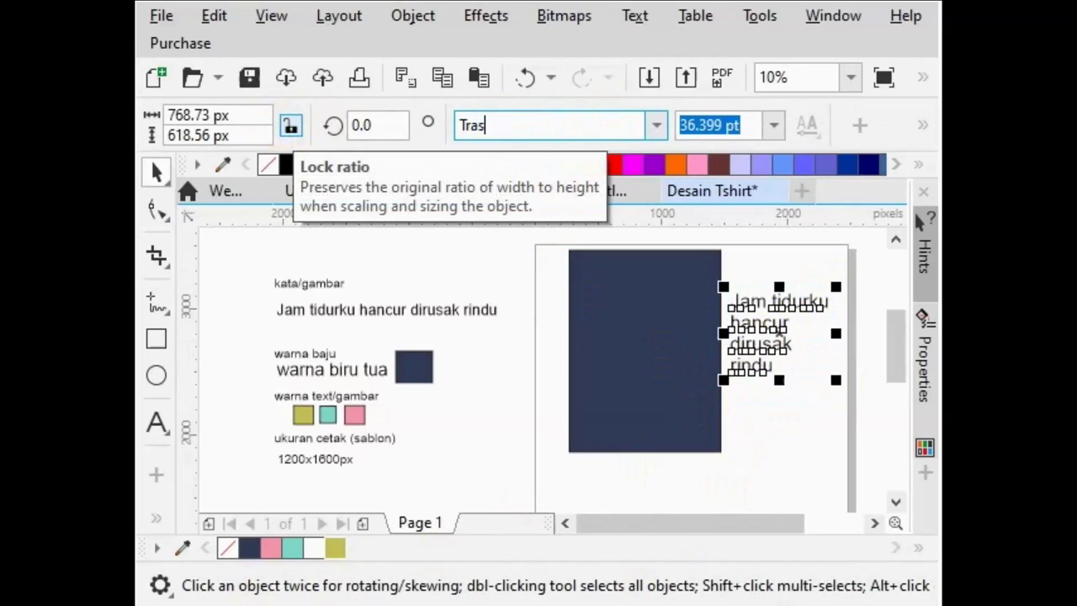
key(BackSpace)
key(BackSpace)
key(BackSpace)
key(BackSpace)
click(650, 449)
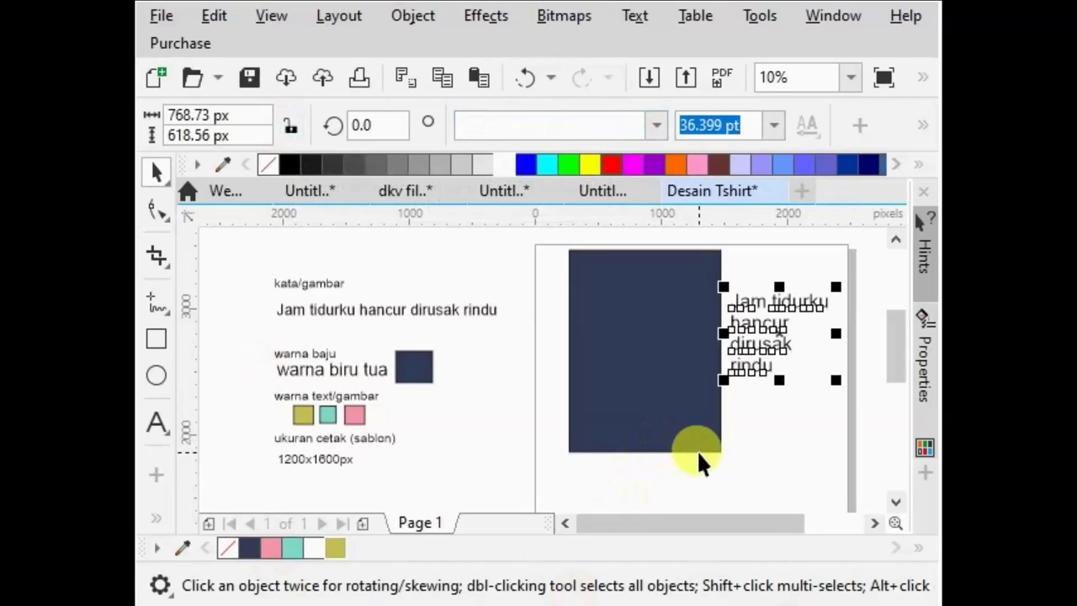
click(586, 122)
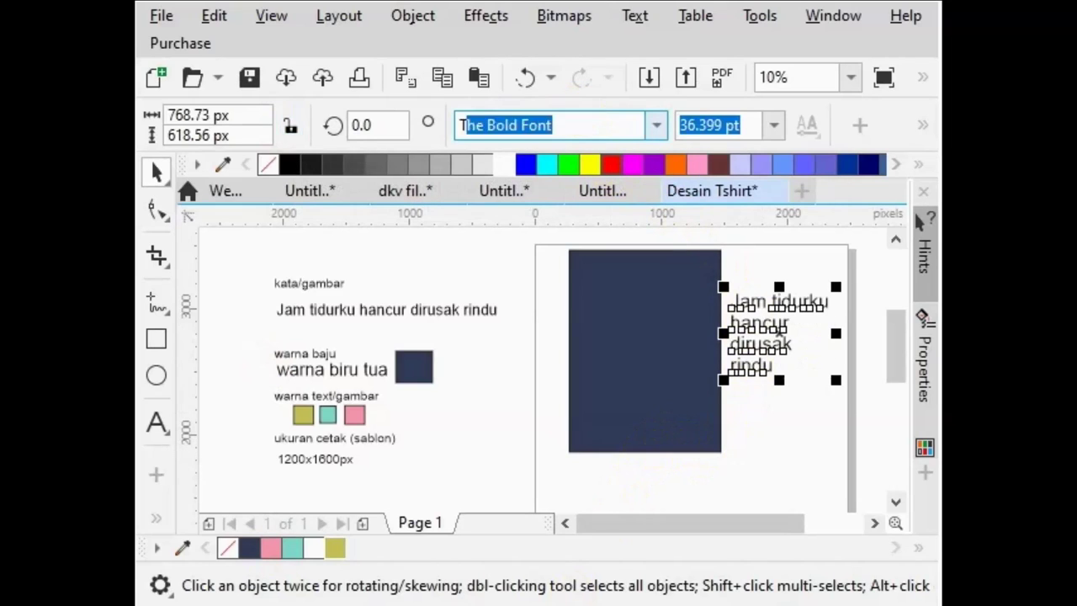
key(Return)
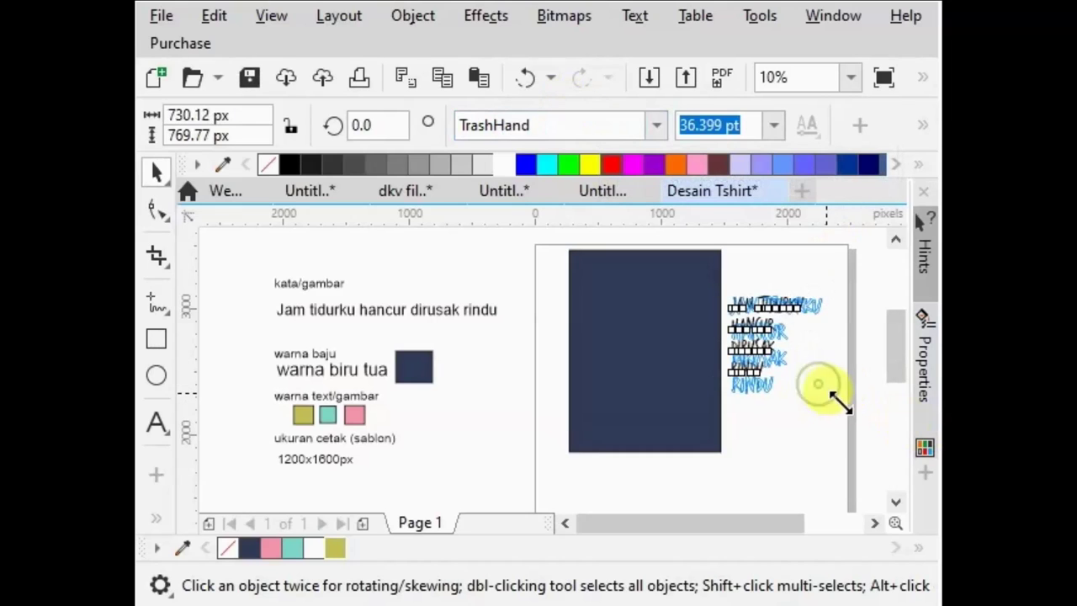
drag(812, 380, 805, 420)
drag(774, 348, 660, 358)
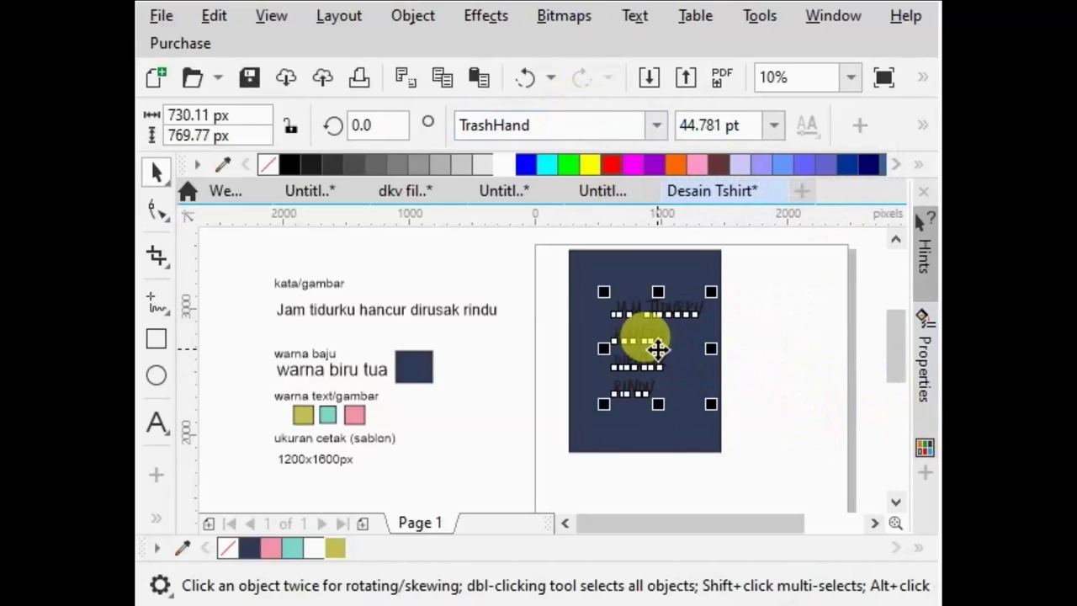
Step: Colour the word RINDU pink, sampled from the pink swatch
click(155, 528)
click(198, 433)
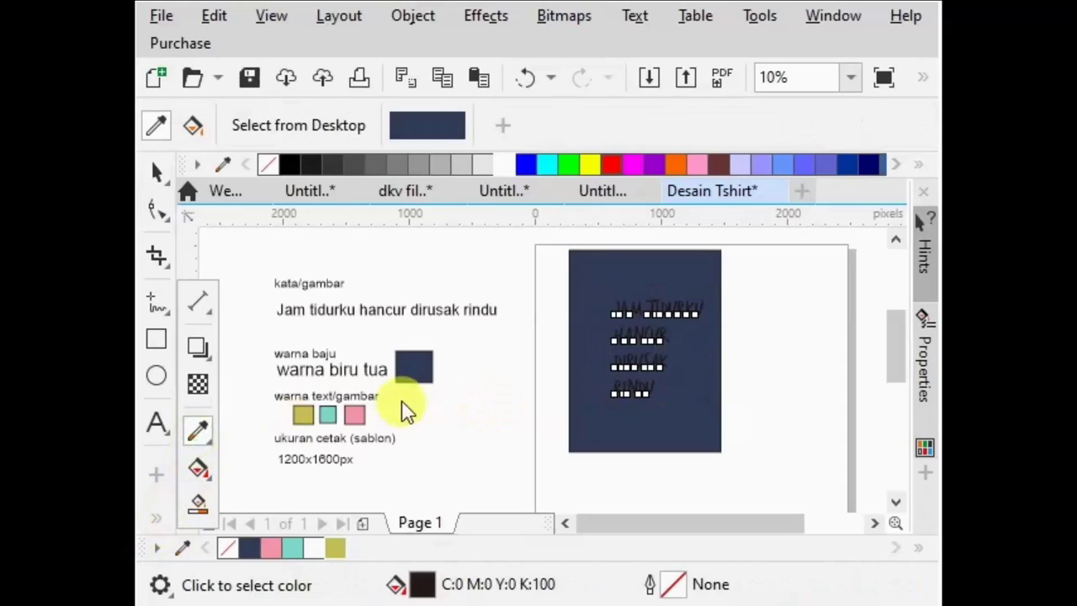
click(354, 414)
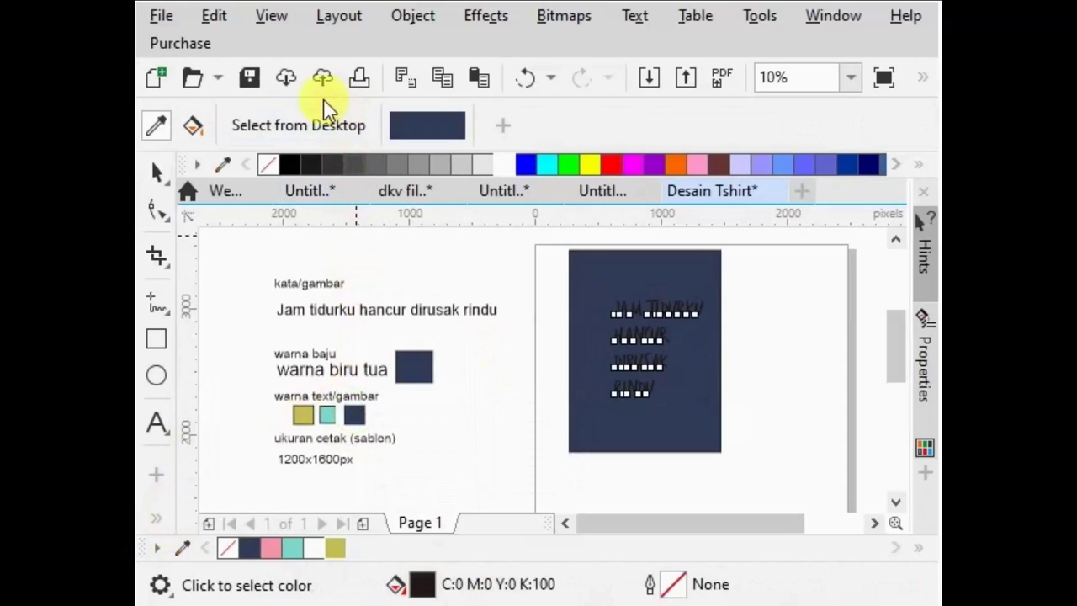
click(523, 77)
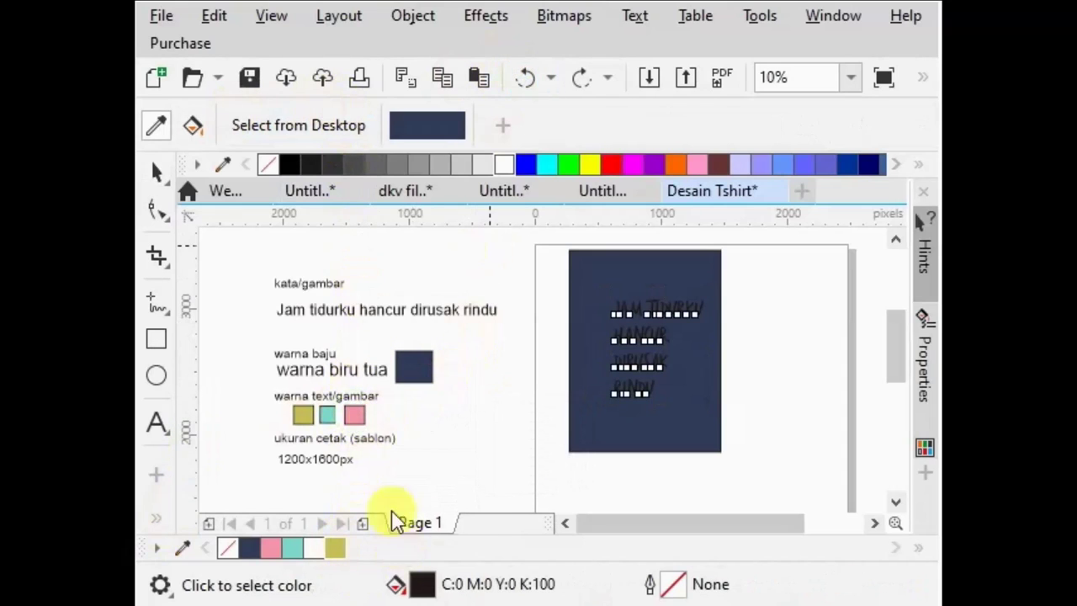
click(354, 414)
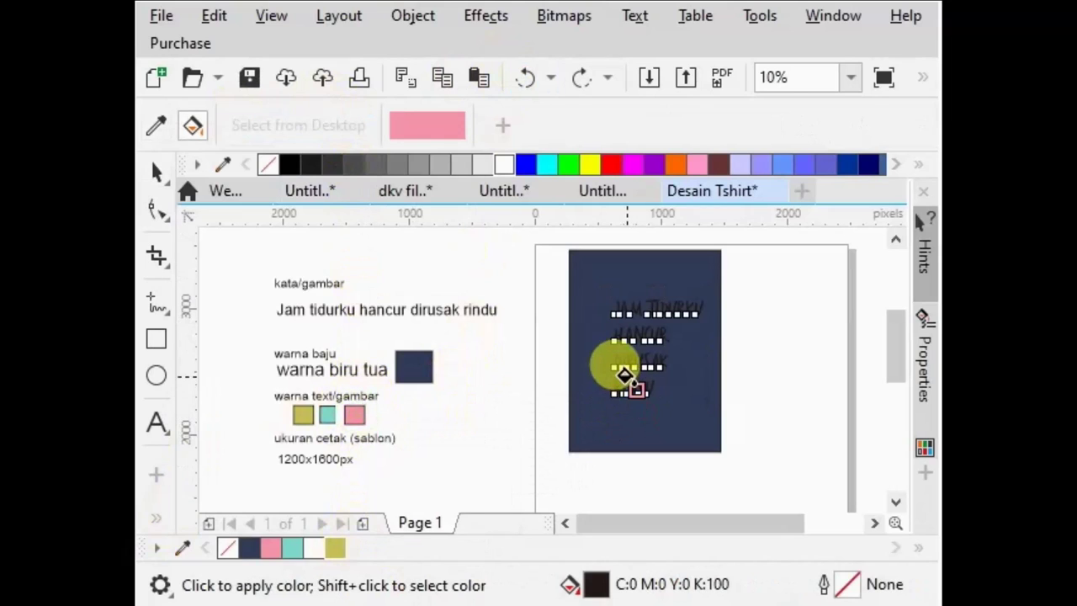
click(623, 373)
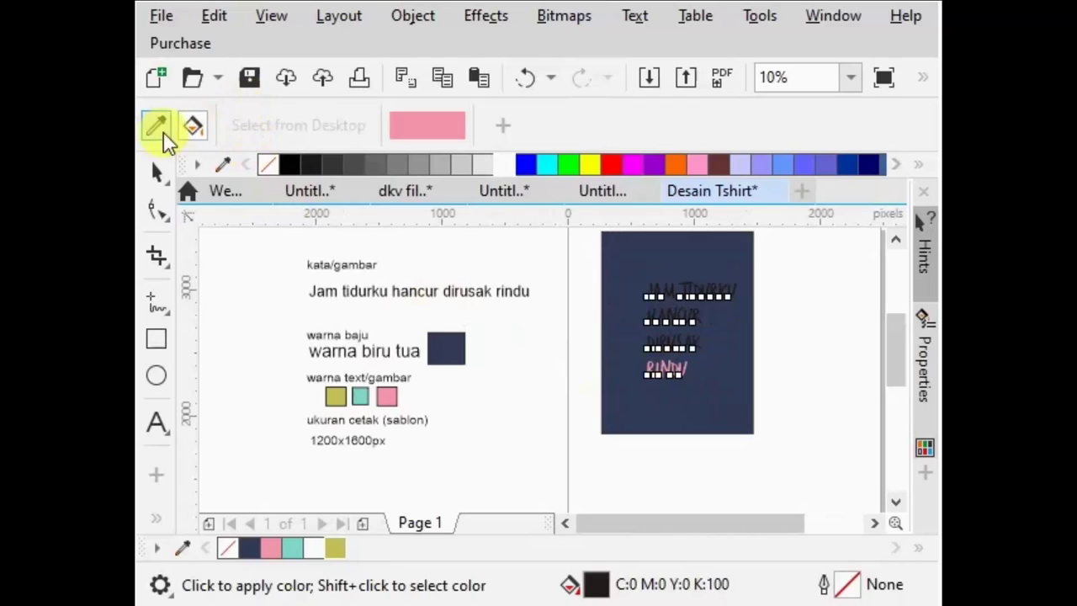
Step: Colour JAM TIDURKU, HANCUR and DIRUSAK turquoise (#7EDACB) from the teal swatch
click(155, 125)
click(360, 396)
scroll(730, 289, up, 3)
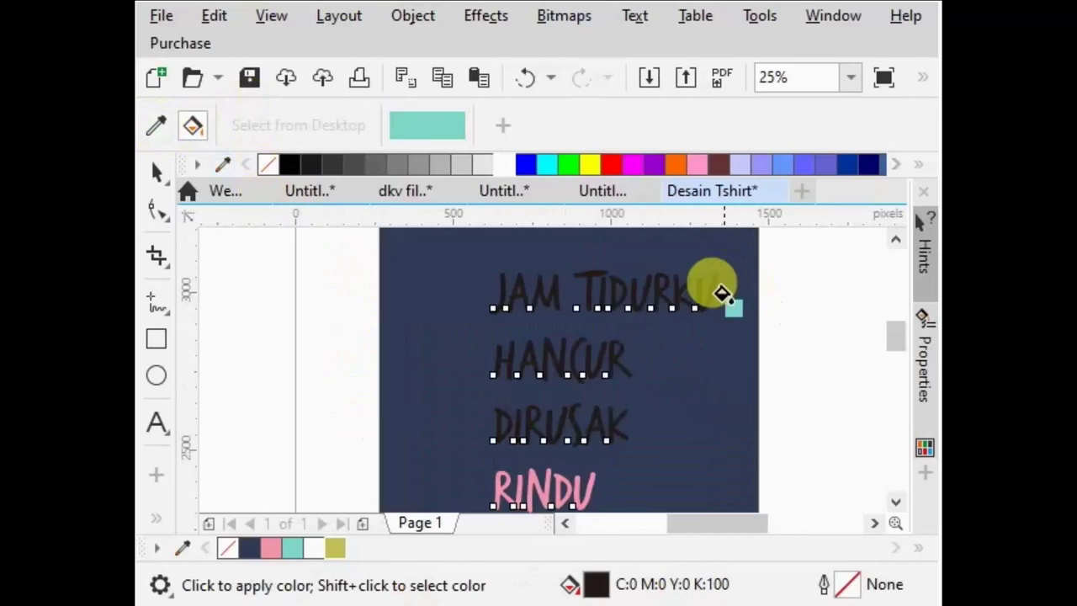
scroll(694, 290, up, 2)
click(568, 290)
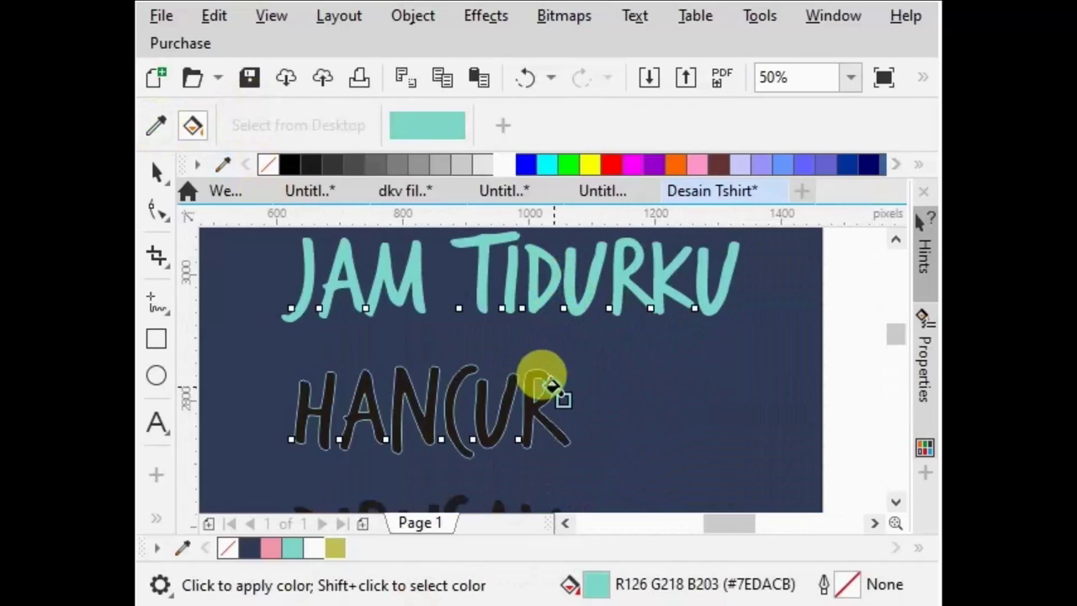
scroll(551, 386, up, 2)
scroll(596, 296, down, 2)
click(595, 296)
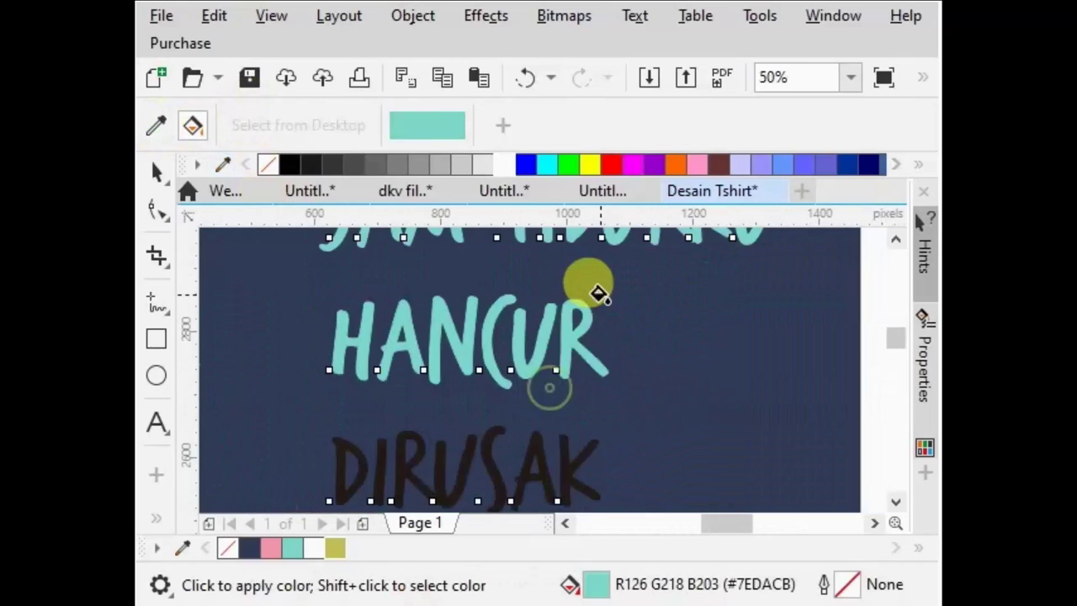
click(544, 471)
scroll(544, 470, down, 1)
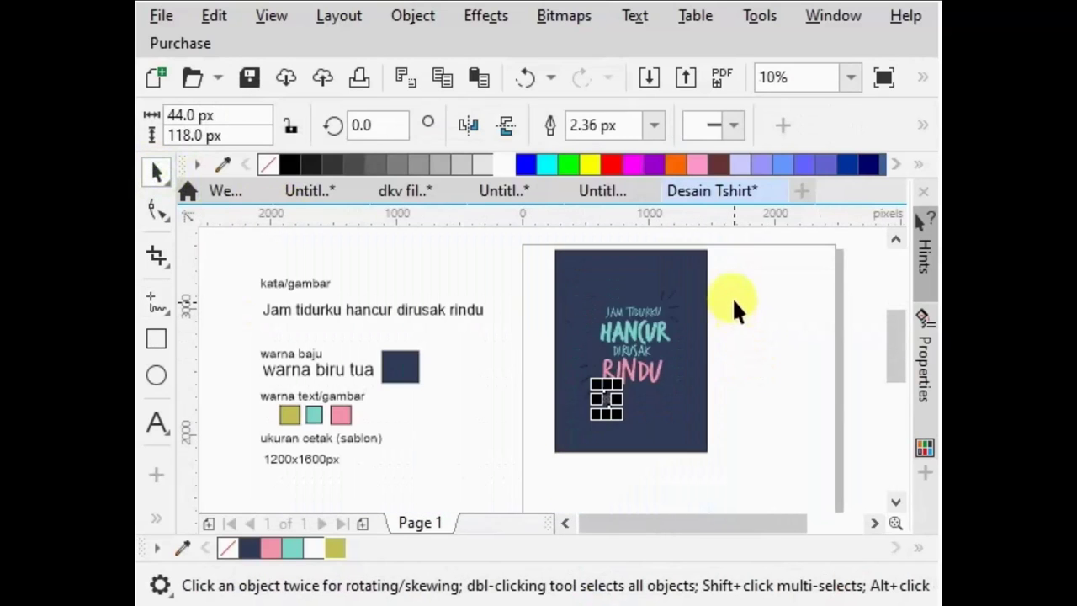
Step: Weld the ray lines beside JAM TIDURKU into one shape with a 20 px outline
drag(732, 253, 648, 338)
scroll(732, 288, up, 1)
scroll(679, 299, up, 1)
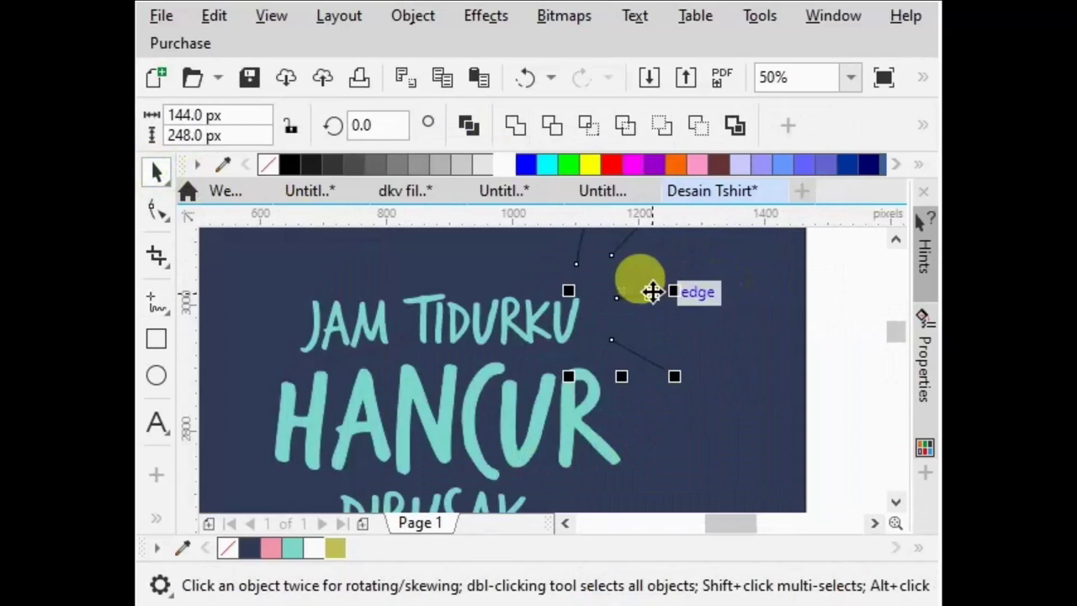
click(515, 128)
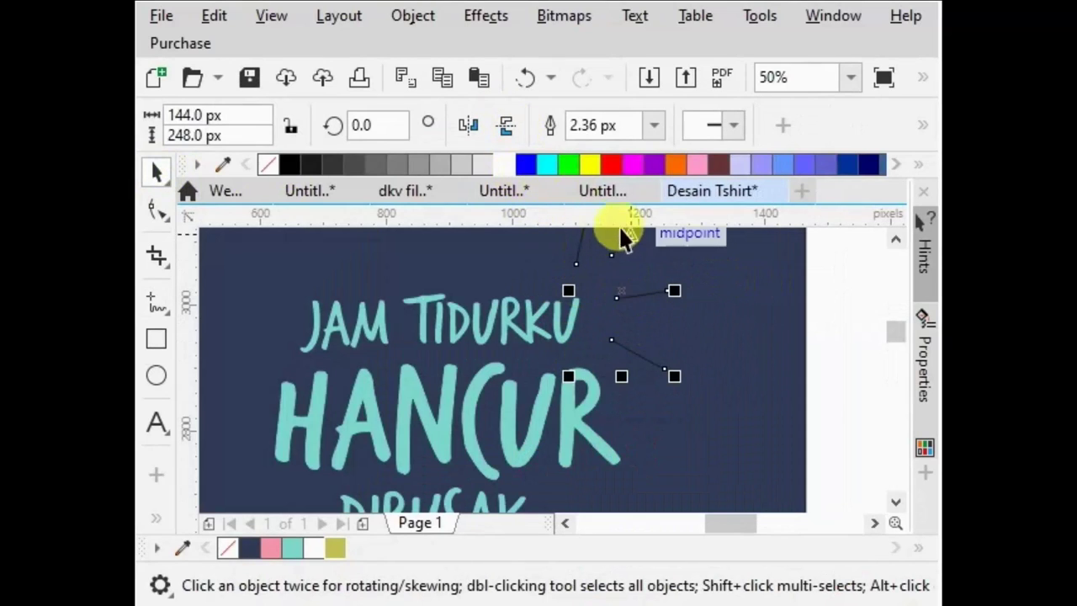
click(656, 128)
click(618, 300)
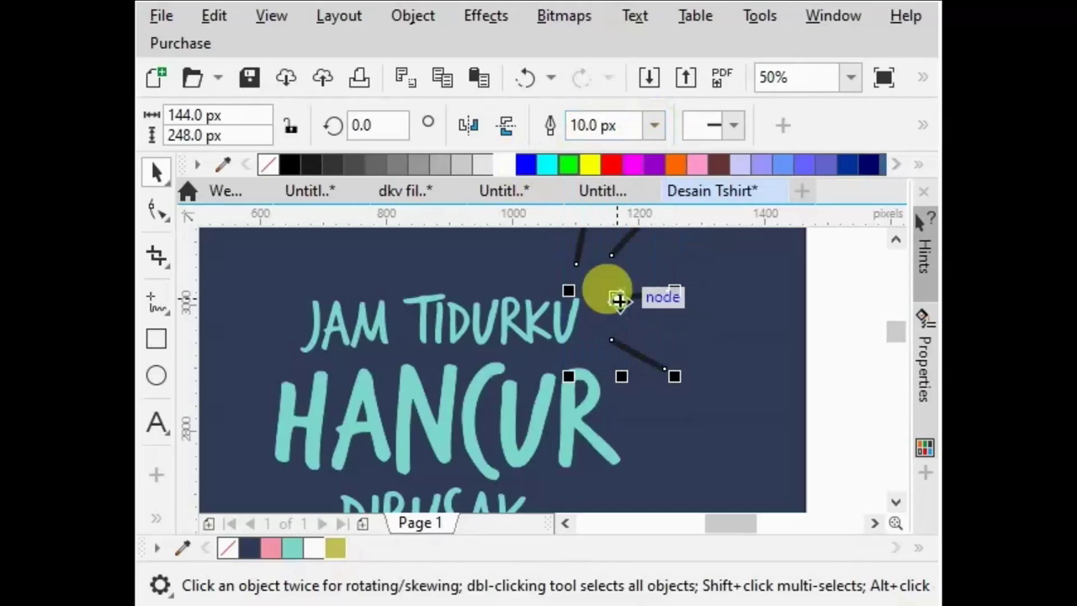
scroll(618, 300, down, 1)
scroll(594, 225, up, 1)
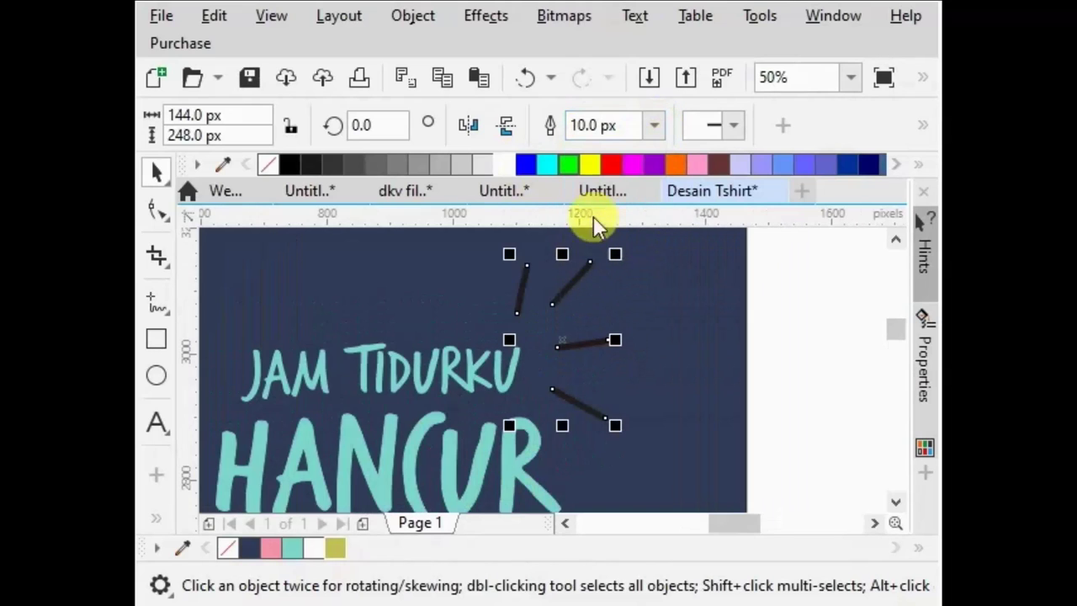
click(652, 126)
click(609, 339)
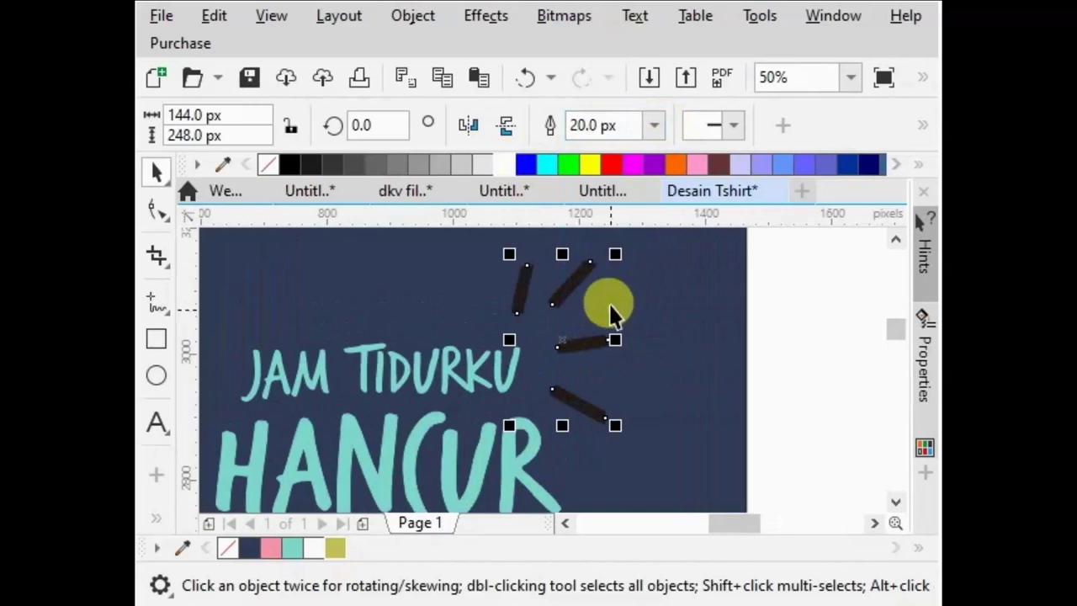
Step: Colour the welded ray outlines olive from the palette
right_click(591, 164)
scroll(599, 278, down, 1)
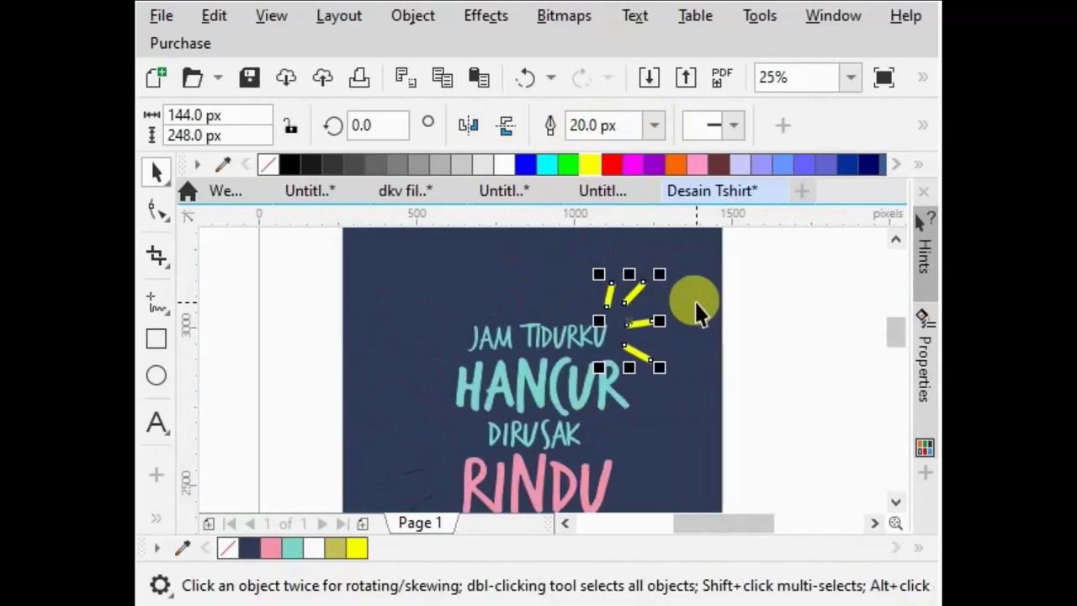
right_click(335, 549)
scroll(689, 284, down, 1)
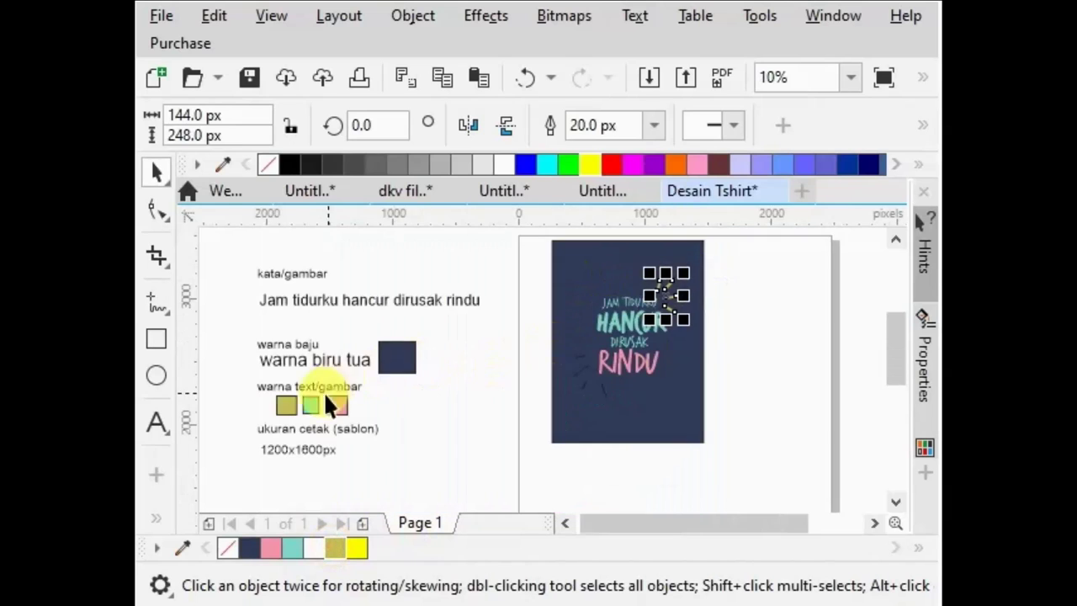
scroll(289, 400, up, 2)
scroll(252, 410, down, 1)
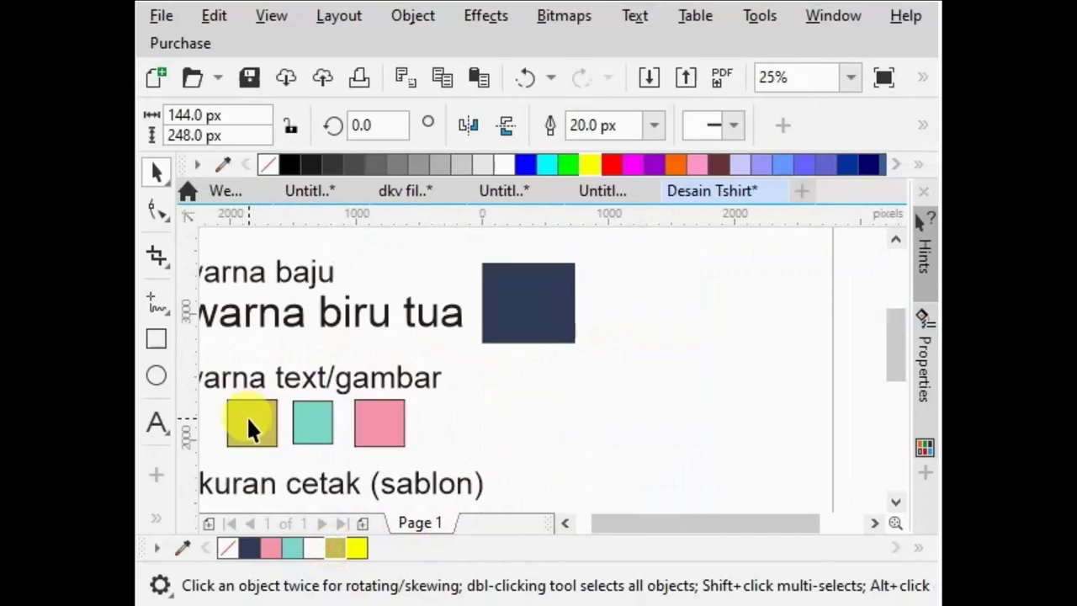
scroll(246, 417, down, 2)
scroll(437, 361, up, 2)
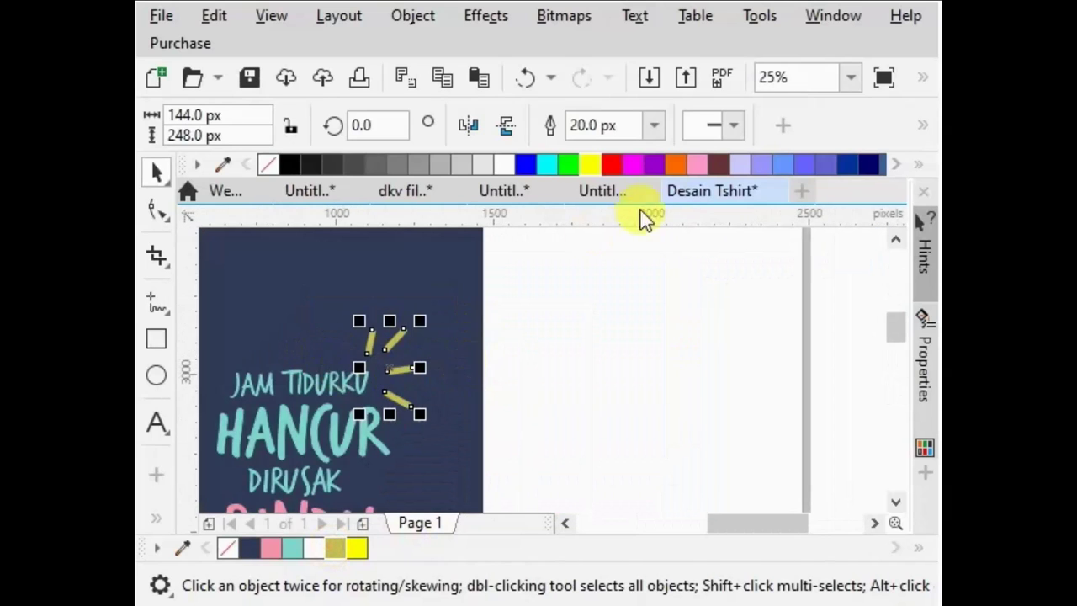
scroll(635, 244, down, 1)
scroll(631, 295, up, 1)
scroll(629, 332, up, 1)
scroll(630, 333, down, 1)
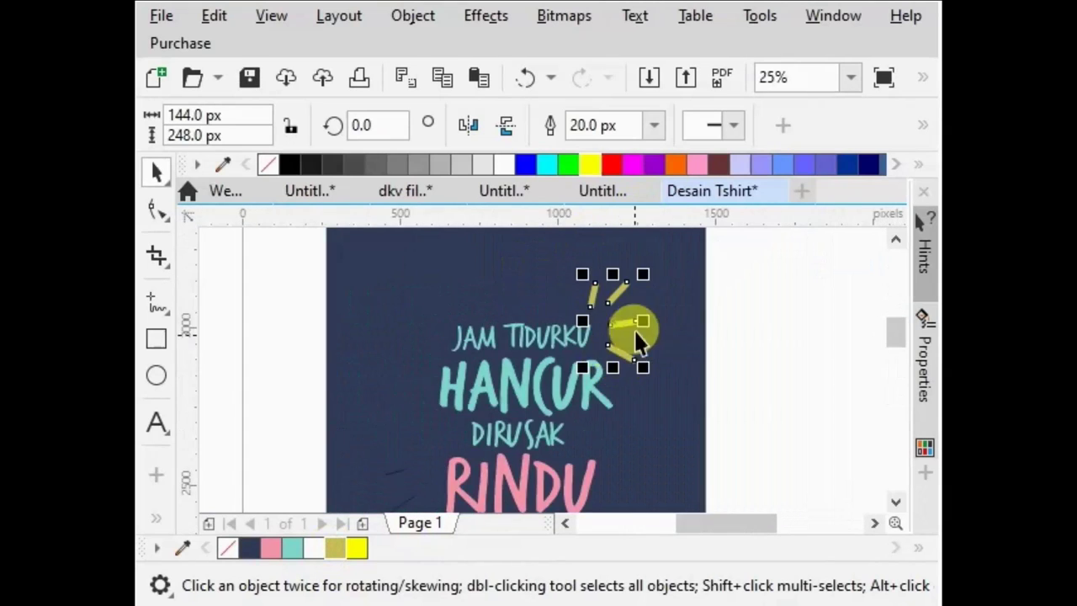
scroll(635, 337, up, 1)
scroll(558, 291, up, 1)
scroll(555, 290, down, 1)
click(921, 361)
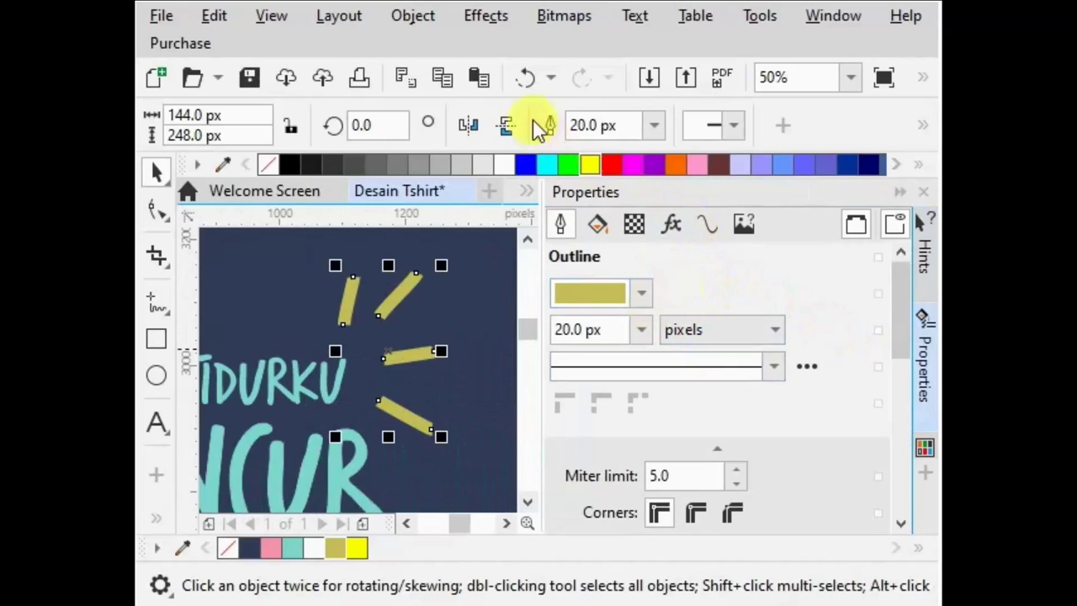
Step: Round the burst strokes' ends and convert the outlines into filled shapes
click(818, 21)
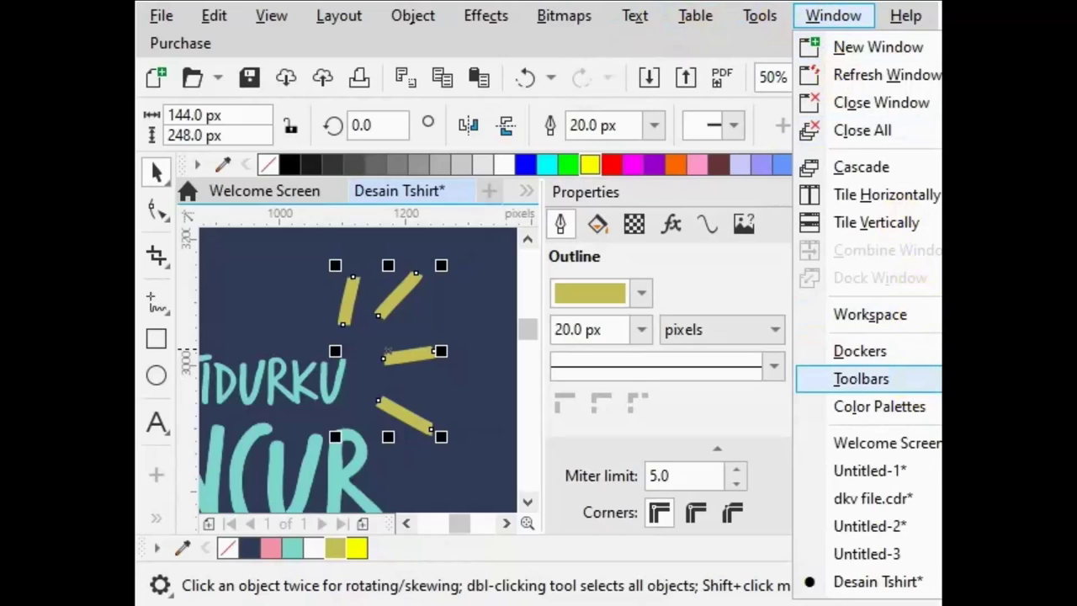
click(713, 199)
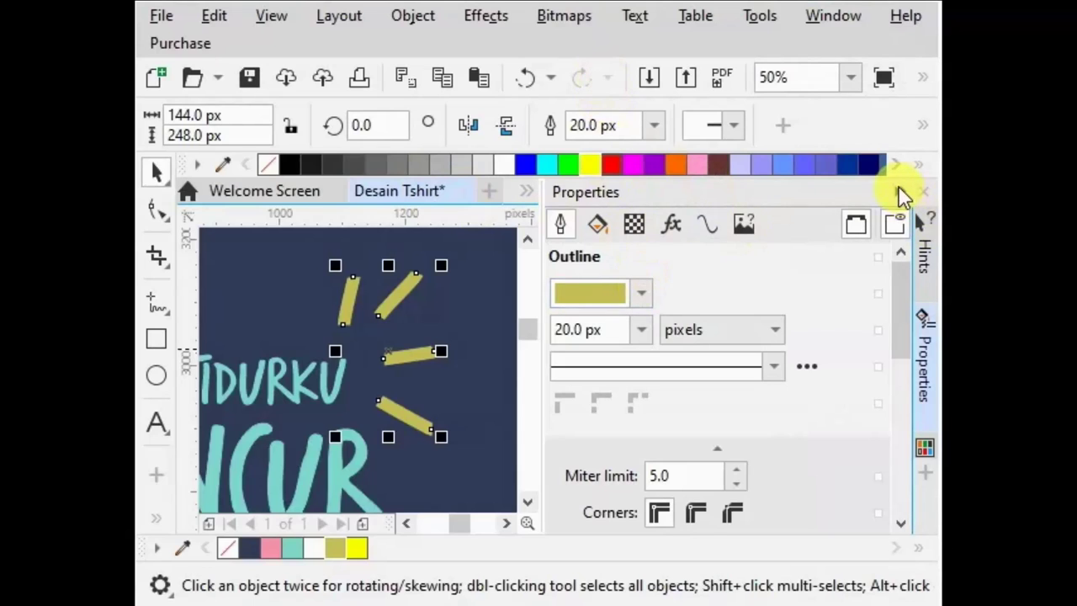
scroll(701, 520, down, 1)
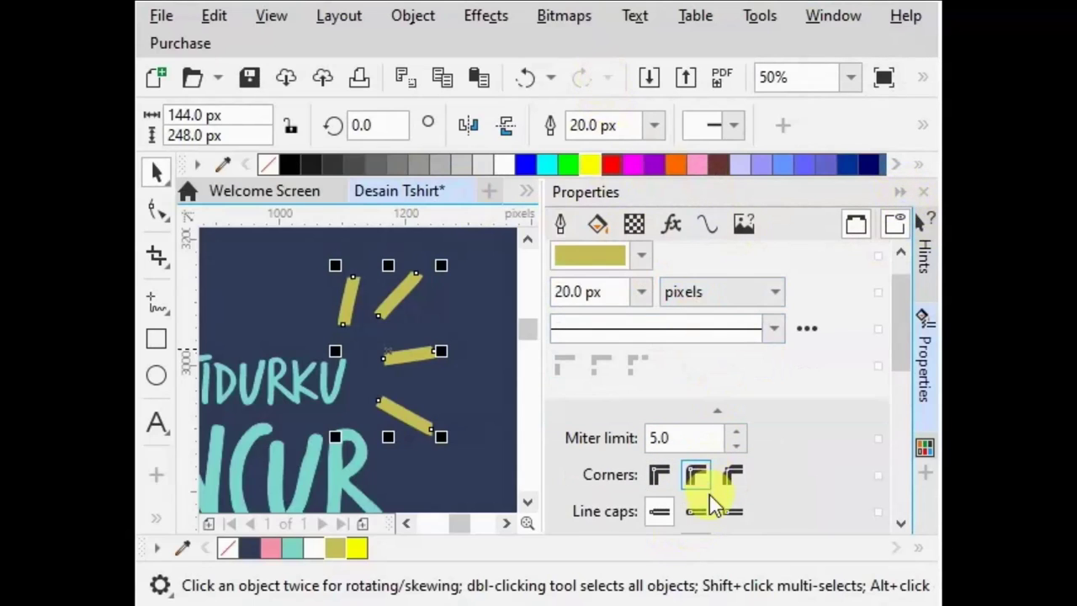
click(900, 192)
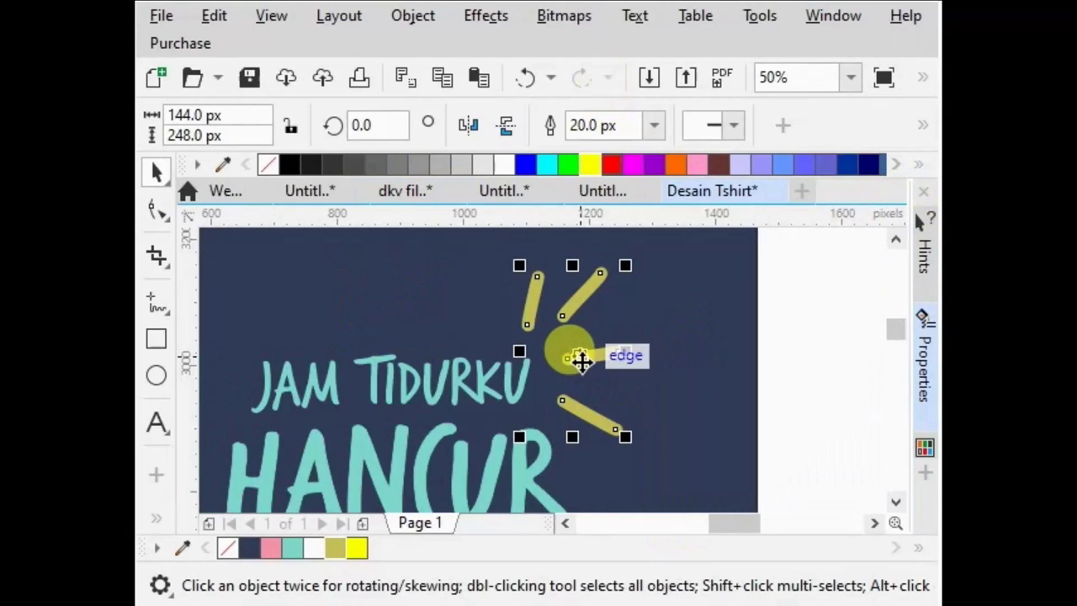
key(ctrl+shift+q)
Step: Drag a copy of the gold ray strokes down beside RINDU
drag(583, 362, 532, 380)
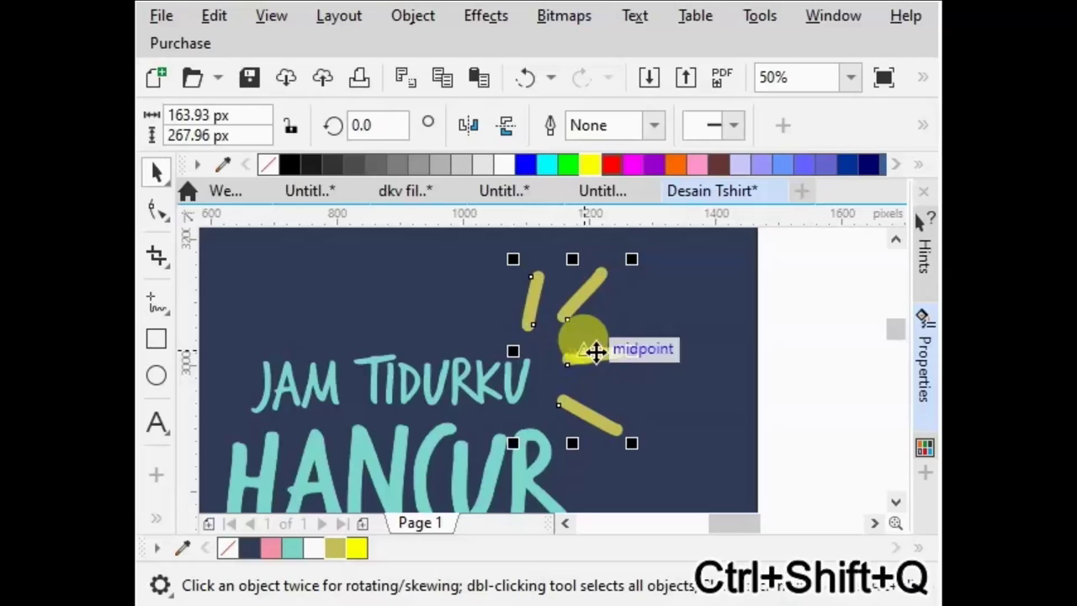
scroll(589, 200, down, 1)
scroll(608, 283, down, 1)
scroll(531, 380, up, 1)
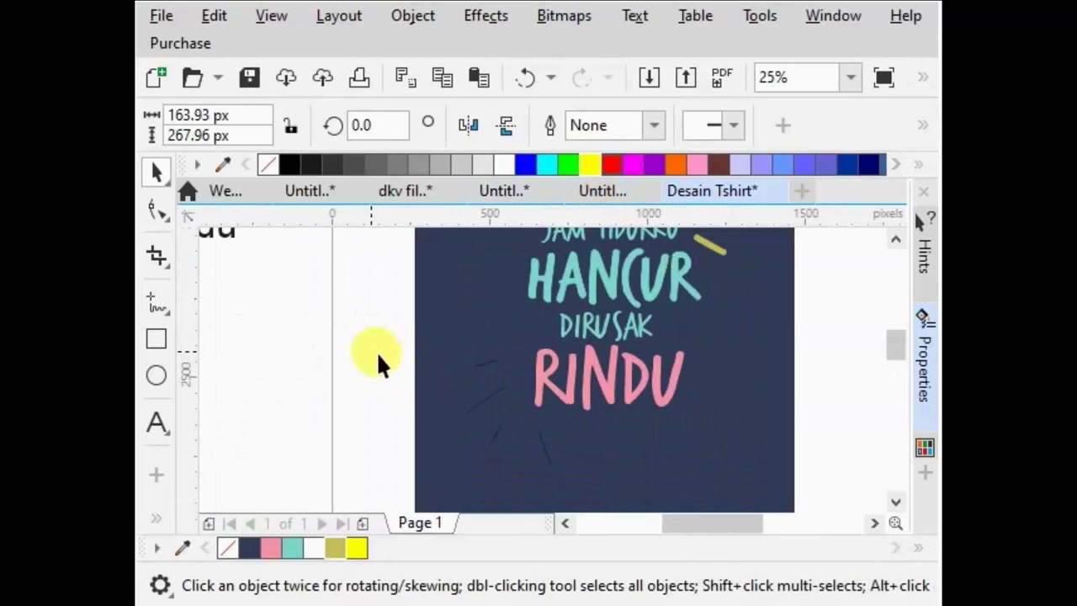
drag(368, 351, 557, 473)
key(Escape)
Step: Mirror the copied rays horizontally and vertically and move them to RINDU's lower left
scroll(668, 300, down, 1)
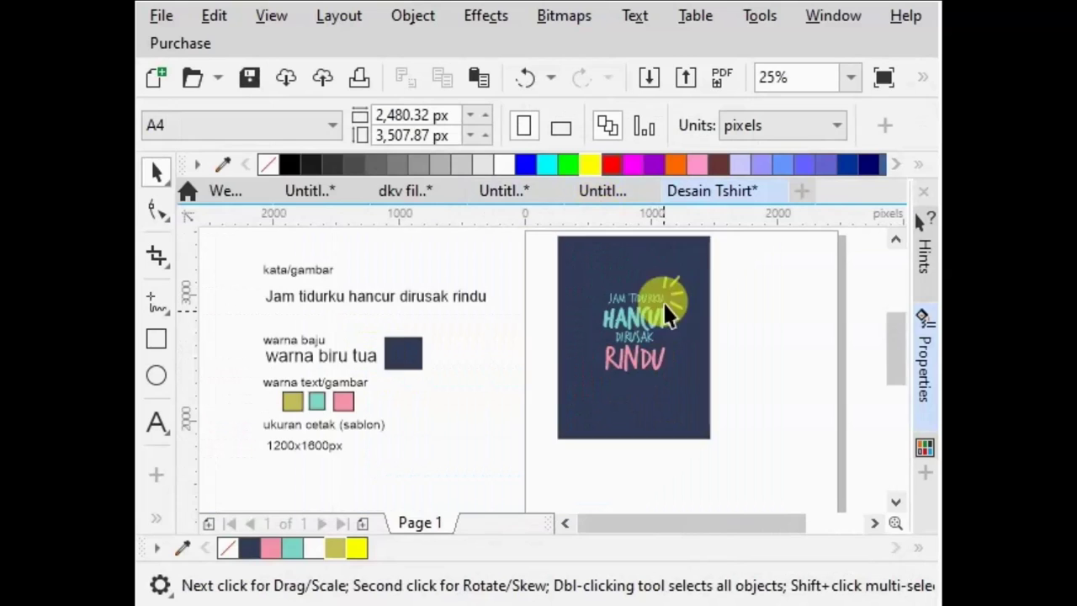
scroll(681, 303, up, 1)
click(465, 487)
click(469, 125)
click(508, 126)
scroll(474, 402, down, 1)
scroll(473, 402, up, 2)
drag(457, 384, 499, 405)
Step: Deselect and fine-tune the mirrored rays' position beside RINDU
click(286, 364)
scroll(435, 490, down, 1)
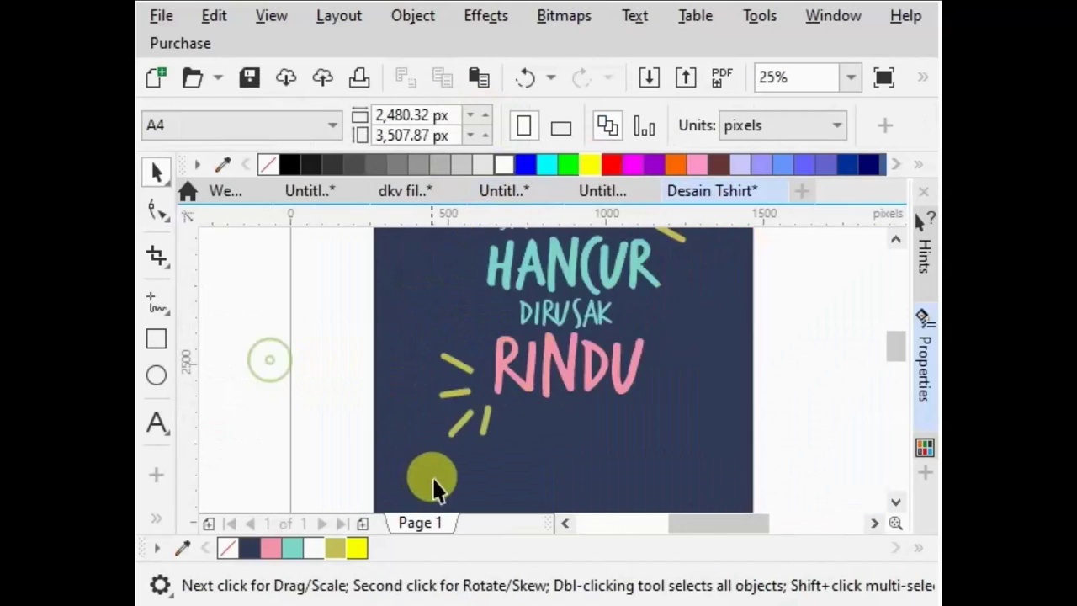
scroll(504, 446, down, 1)
scroll(478, 452, up, 1)
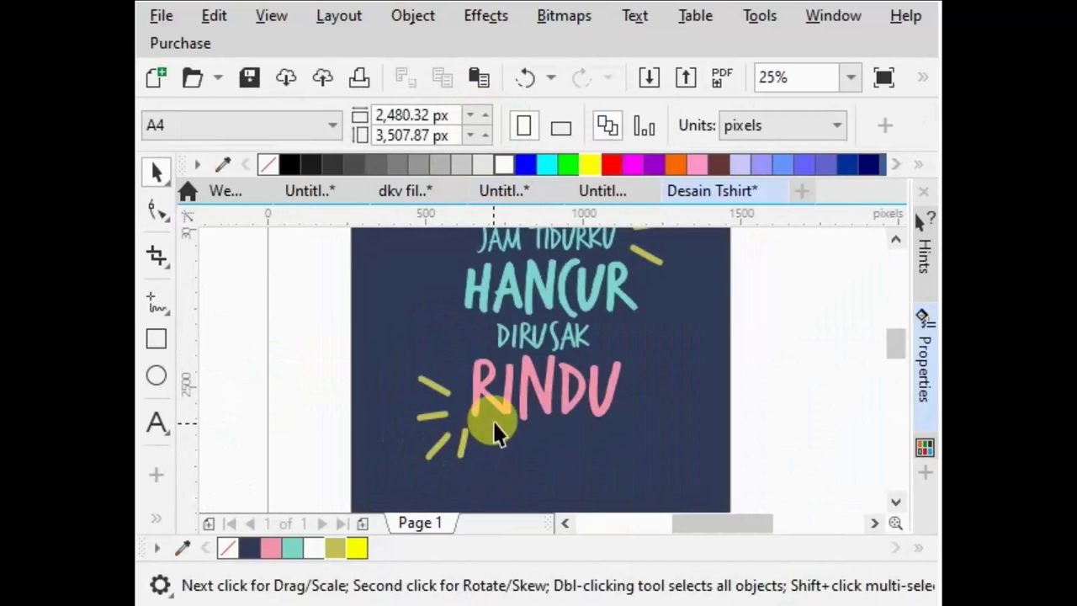
scroll(491, 429, down, 1)
scroll(463, 396, up, 1)
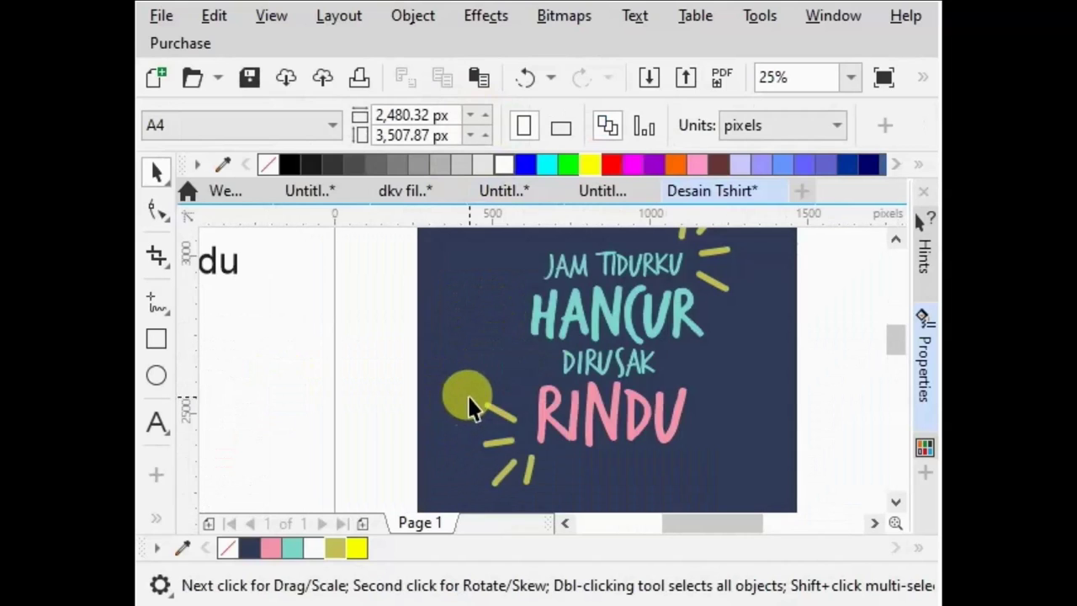
drag(463, 412, 497, 356)
scroll(488, 344, down, 1)
scroll(505, 328, up, 1)
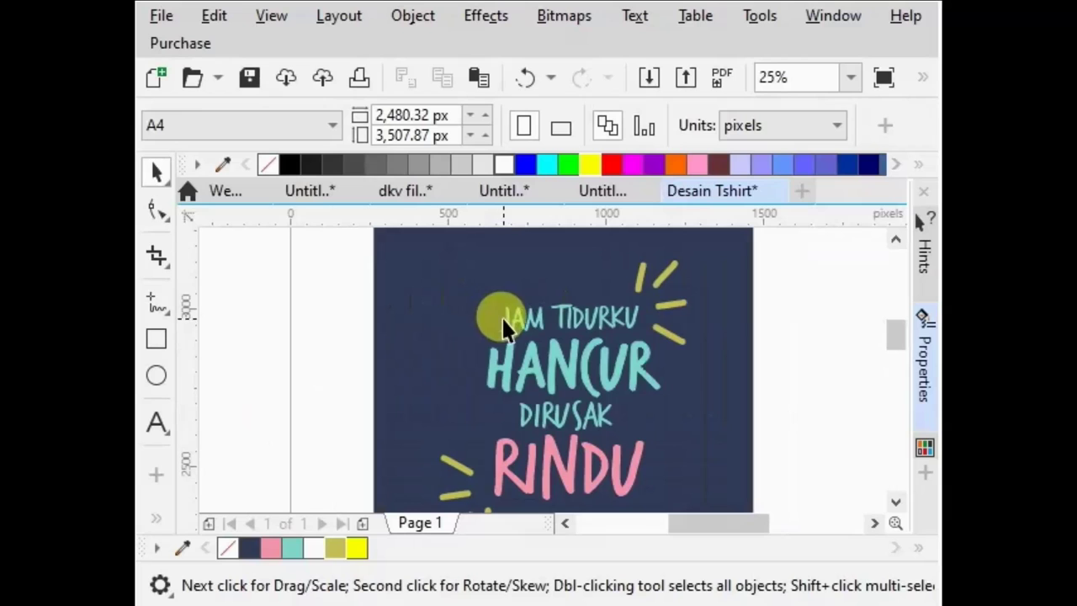
click(157, 301)
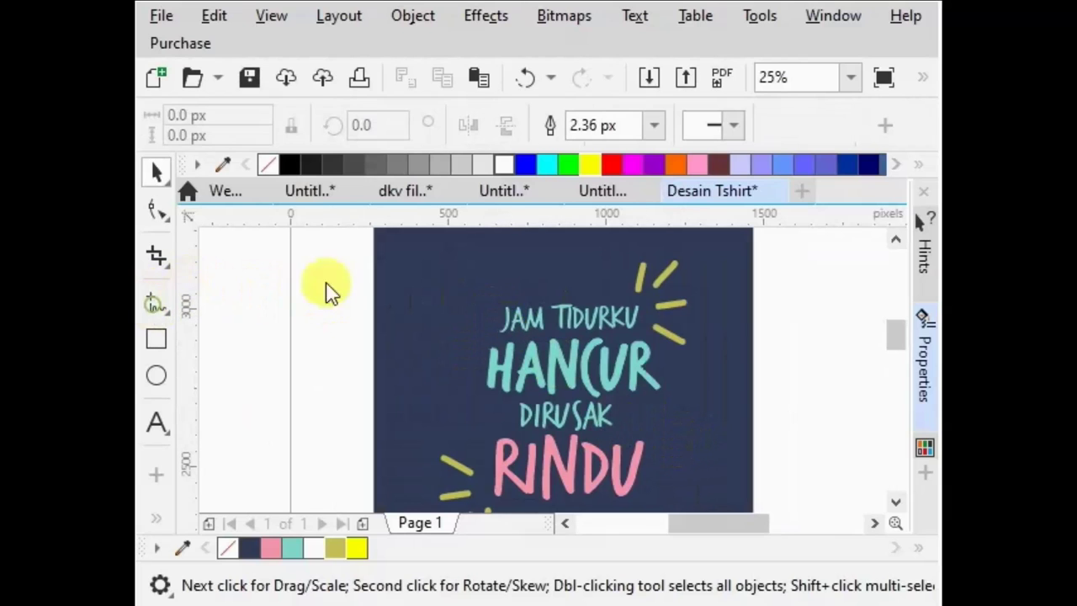
Step: Draw a small filled heart with no outline beside JAM TIDURKU, shrunk to half size
scroll(379, 286, up, 1)
mouse_move(476, 309)
mouse_down()
mouse_move(509, 322)
mouse_move(517, 352)
mouse_move(507, 365)
mouse_up()
click(611, 164)
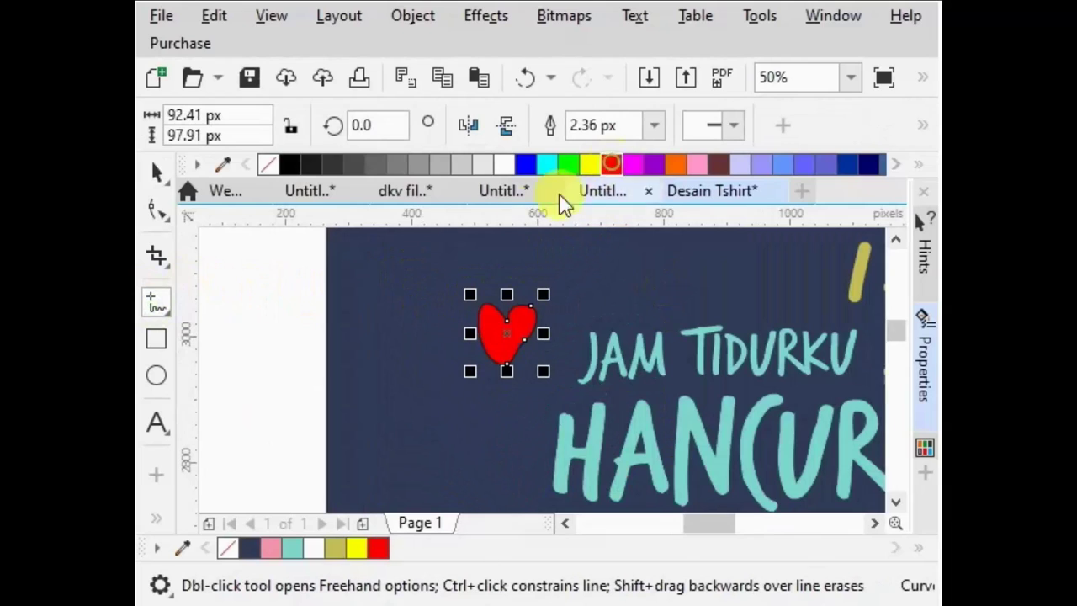
right_click(267, 162)
mouse_move(335, 548)
mouse_down()
mouse_move(459, 363)
mouse_move(499, 341)
mouse_up()
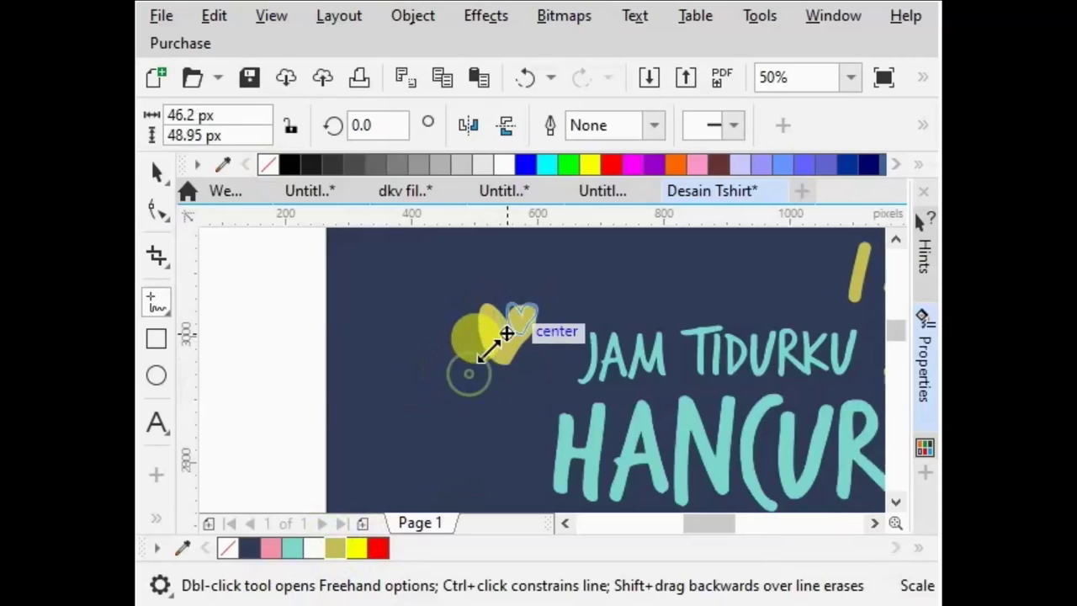
click(156, 171)
Step: Add resized and flipped copies of the heart to form a small cluster
scroll(572, 324, up, 1)
mouse_move(534, 317)
mouse_down()
mouse_move(577, 291)
mouse_move(493, 382)
mouse_up()
mouse_move(535, 424)
mouse_down()
mouse_move(551, 447)
mouse_move(493, 323)
mouse_up()
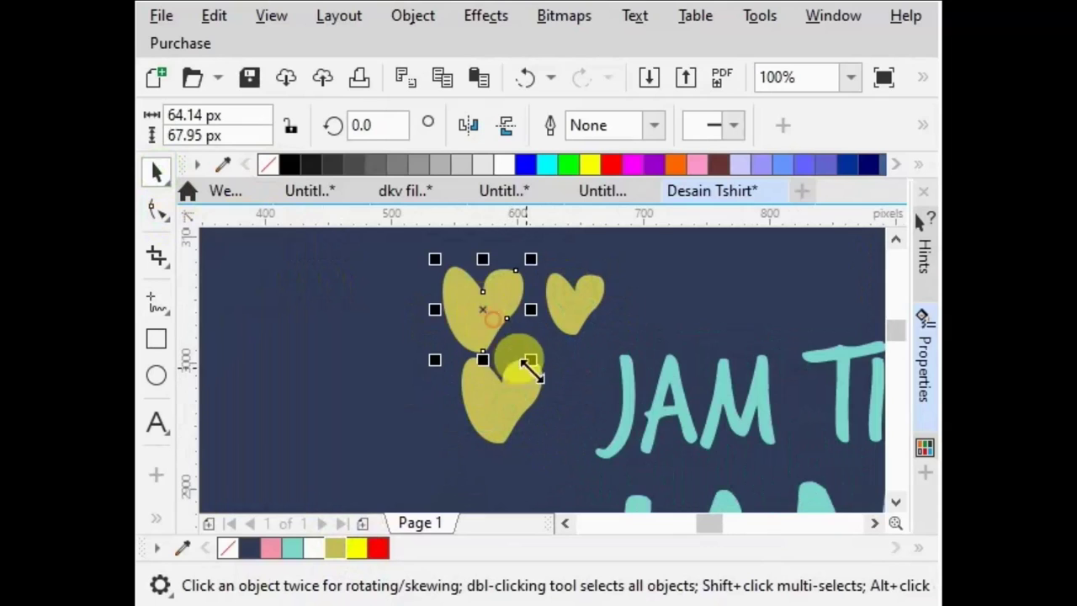
mouse_move(533, 367)
mouse_down()
mouse_move(486, 313)
mouse_move(514, 331)
mouse_up()
click(468, 125)
scroll(580, 303, down, 1)
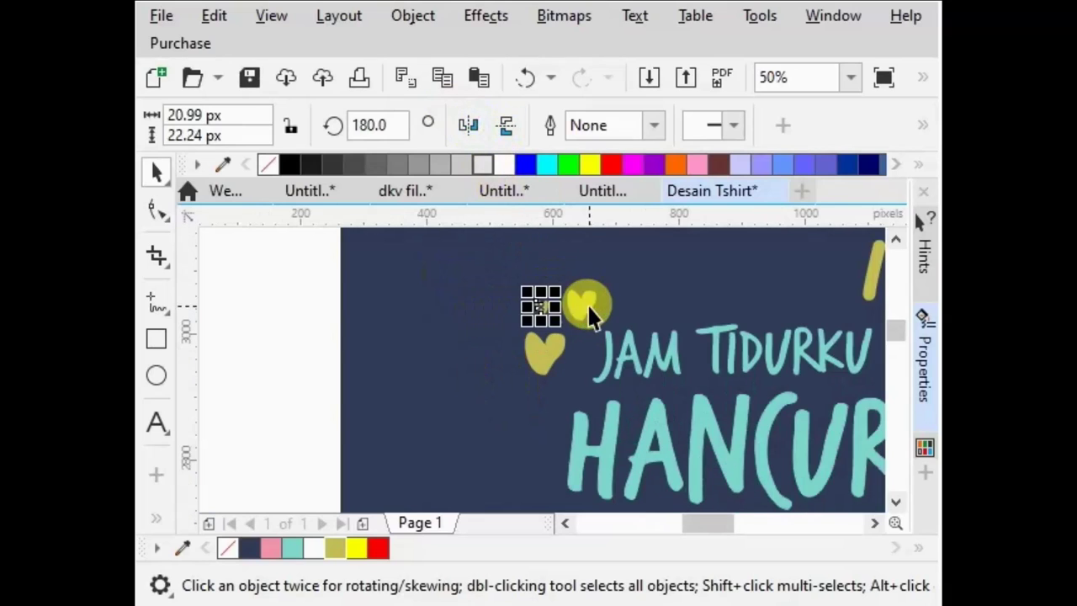
click(296, 339)
Step: Marquee-select the whole T-shirt lettering design
scroll(493, 336, down, 1)
scroll(728, 331, down, 1)
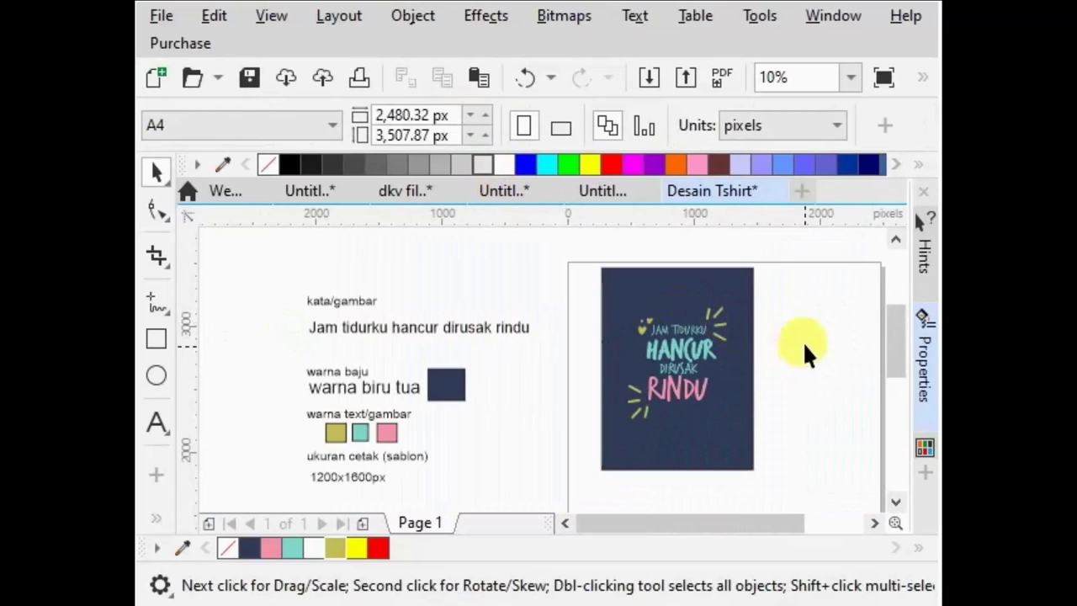
mouse_move(770, 286)
mouse_down()
mouse_move(650, 421)
mouse_move(608, 440)
mouse_up()
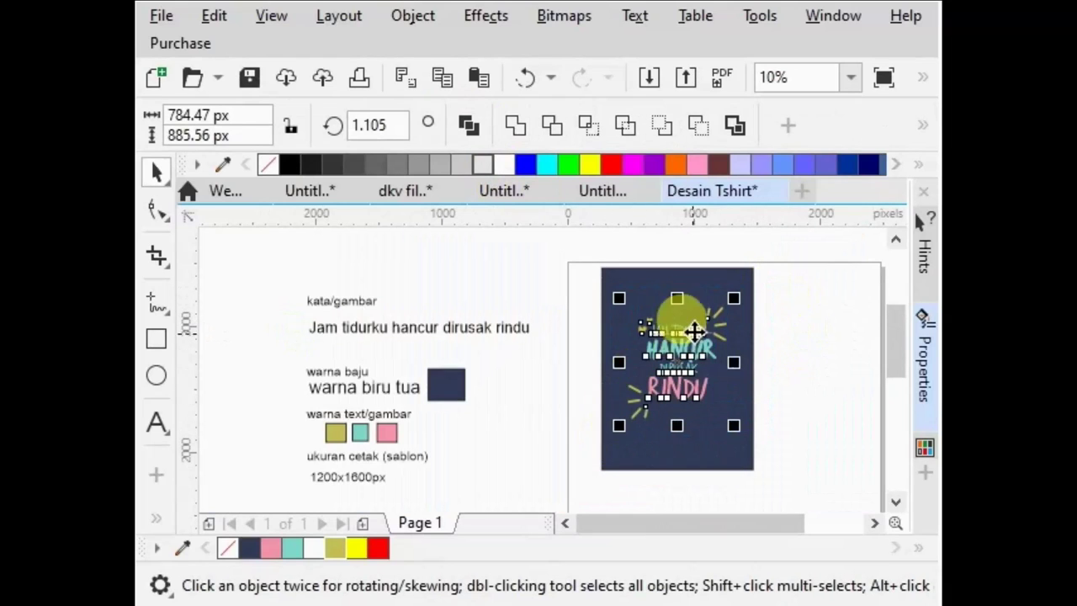
scroll(728, 358, up, 1)
scroll(589, 336, down, 1)
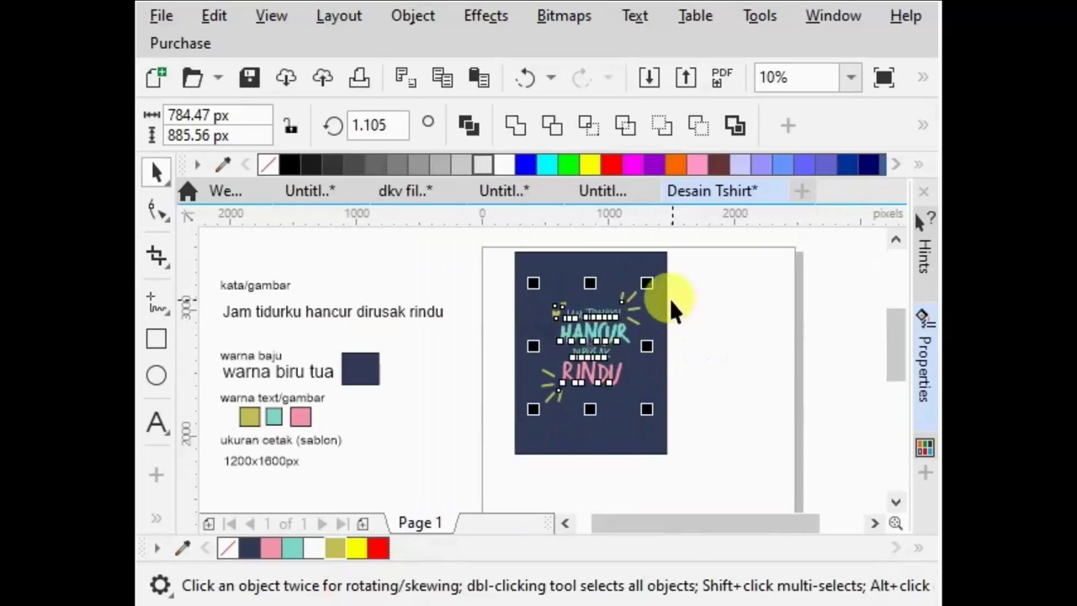
Step: Scale the whole lettering design up from its corner to about 1016 × 1147 px
scroll(612, 312, up, 1)
scroll(661, 378, down, 1)
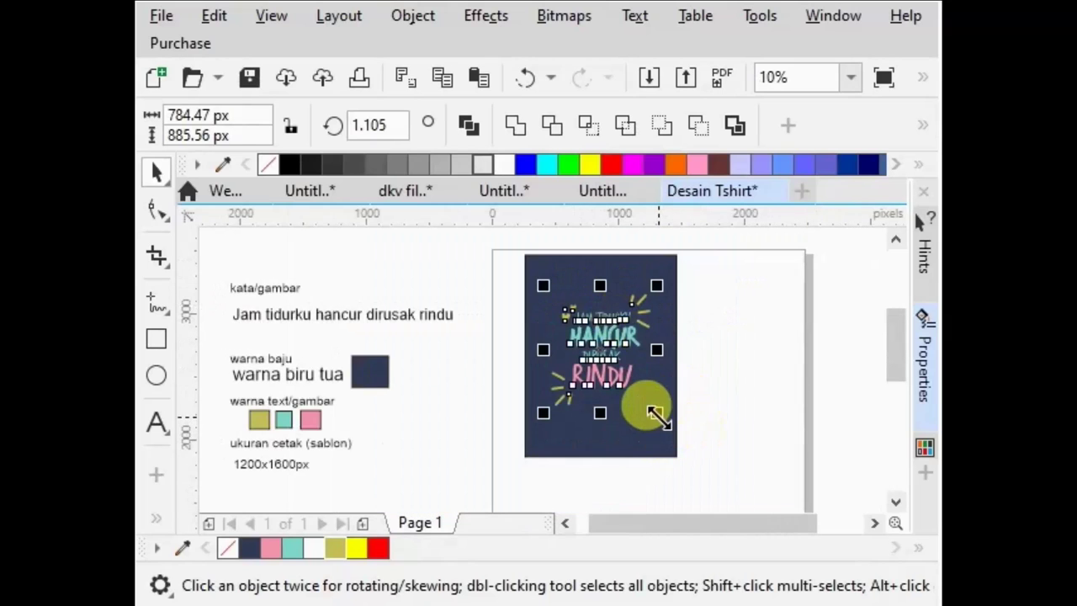
mouse_move(657, 445)
mouse_down()
mouse_move(705, 452)
mouse_move(609, 336)
mouse_up()
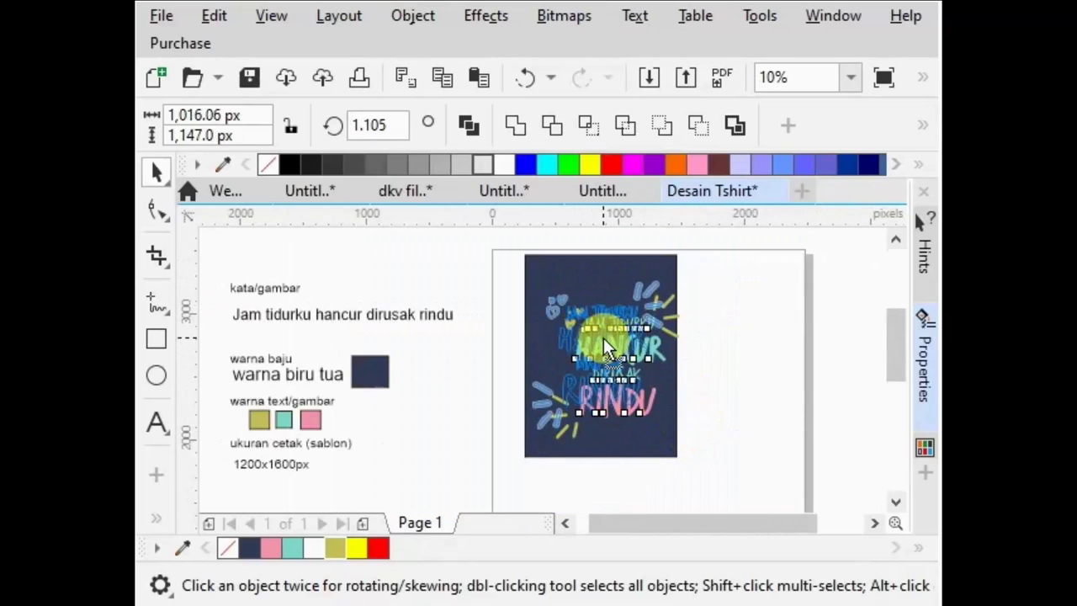
scroll(623, 335, up, 1)
mouse_move(611, 338)
mouse_down()
mouse_move(634, 330)
mouse_move(656, 362)
mouse_move(660, 298)
mouse_up()
scroll(635, 336, down, 1)
scroll(657, 362, up, 1)
scroll(593, 356, down, 1)
Step: Delete the notes text and colour swatches beside the page
drag(593, 350, 605, 368)
drag(486, 245, 241, 499)
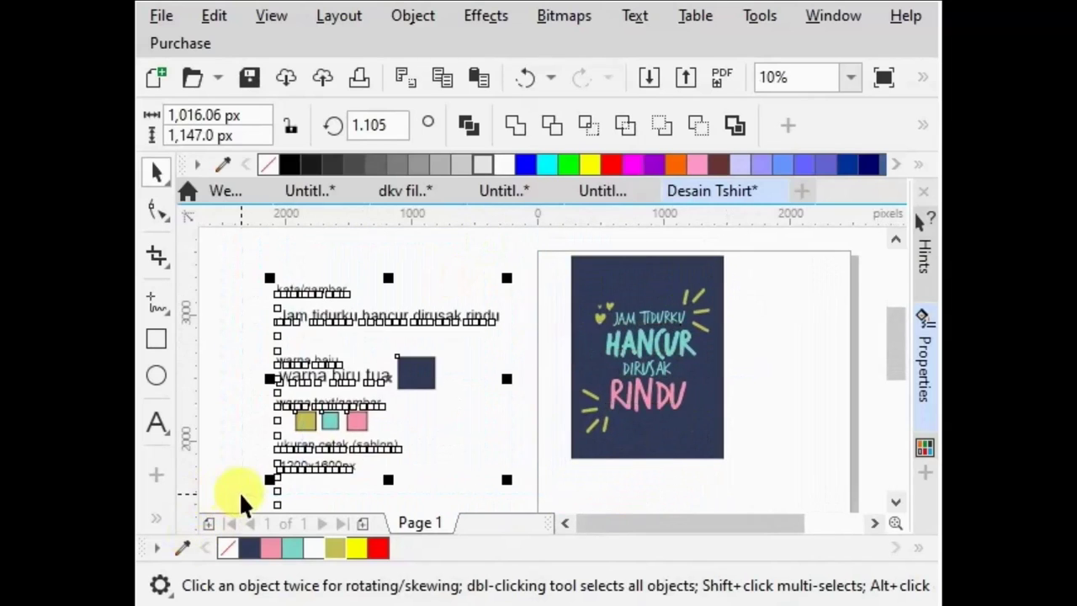
key(Delete)
Step: Delete the navy background and export the design as transparent PNG 'Desain Tshirt'
click(576, 277)
key(Delete)
key(ctrl+e)
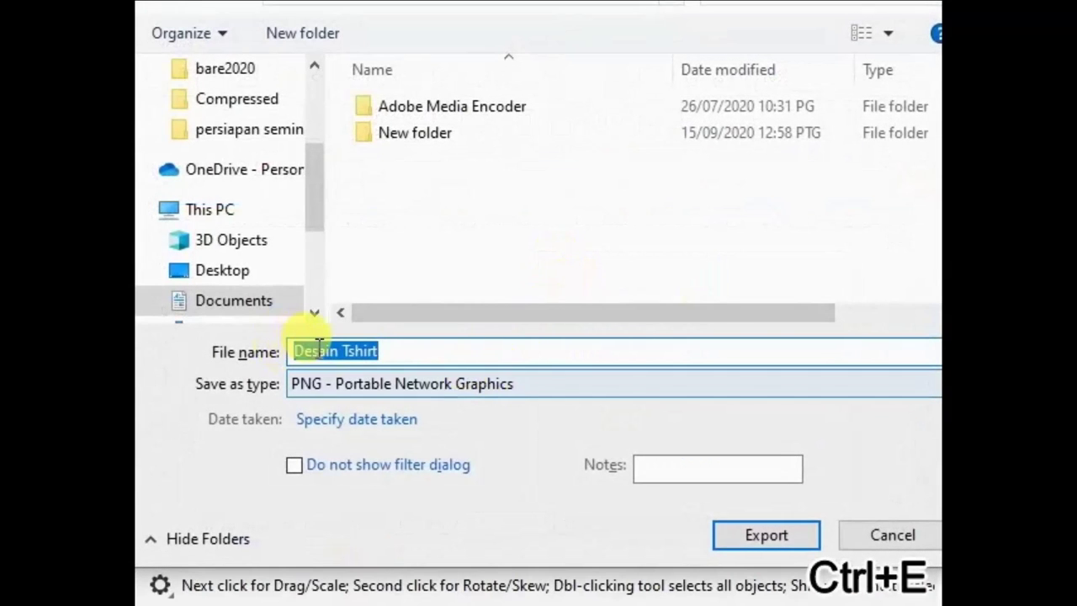
click(301, 350)
click(774, 539)
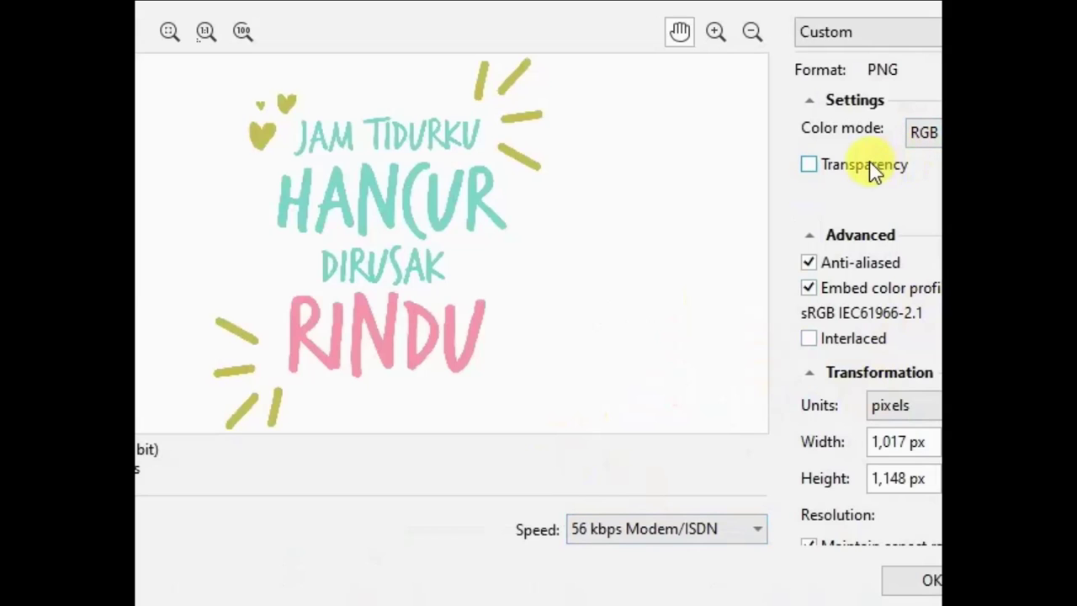
click(869, 164)
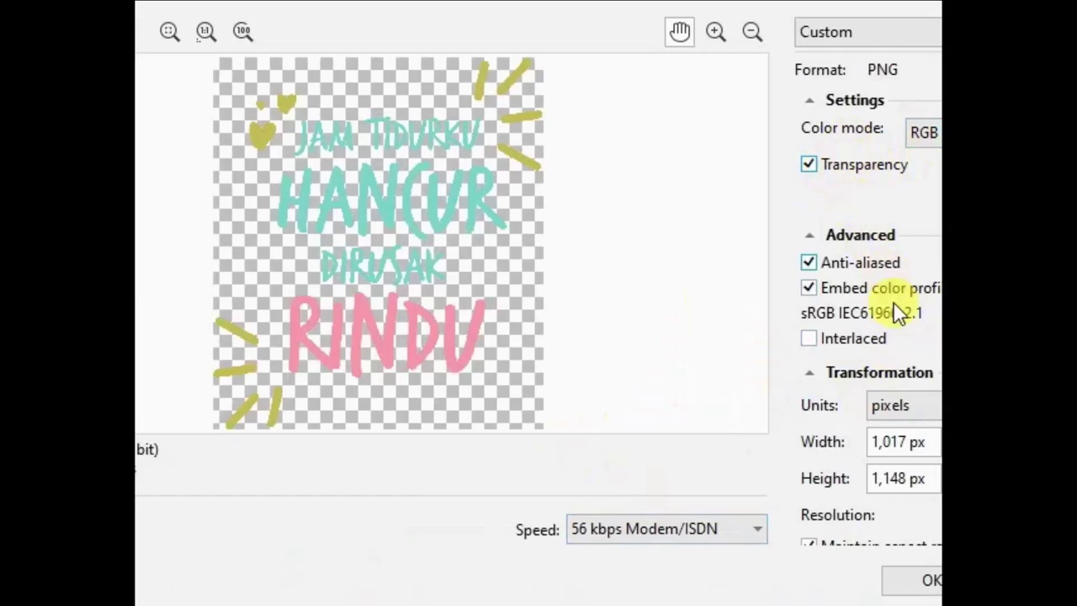
click(932, 582)
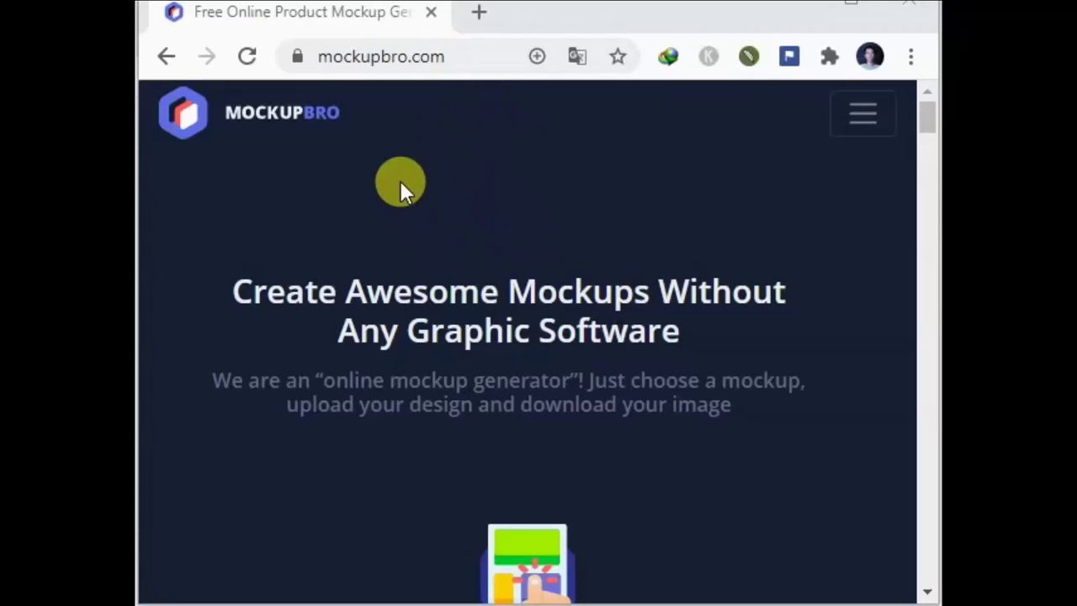
Step: On mockupbro.com, open the Hanging T-Shirt Mockup and scroll to its Placeholders
click(463, 57)
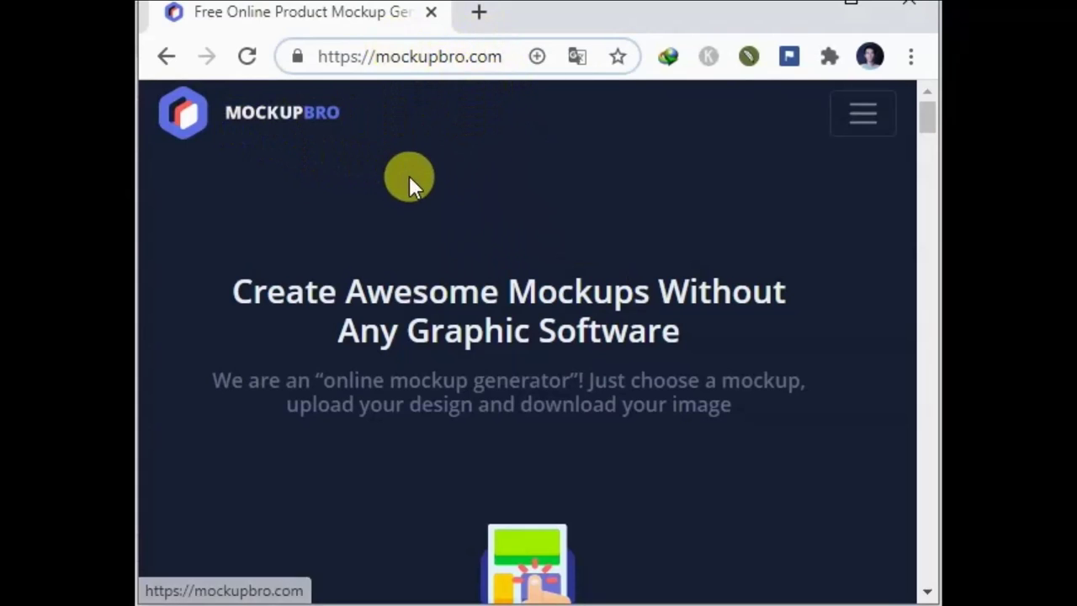
scroll(543, 231, down, 3)
scroll(547, 223, down, 3)
scroll(553, 225, down, 5)
scroll(557, 237, down, 3)
scroll(558, 237, down, 5)
scroll(557, 237, down, 5)
scroll(557, 238, down, 5)
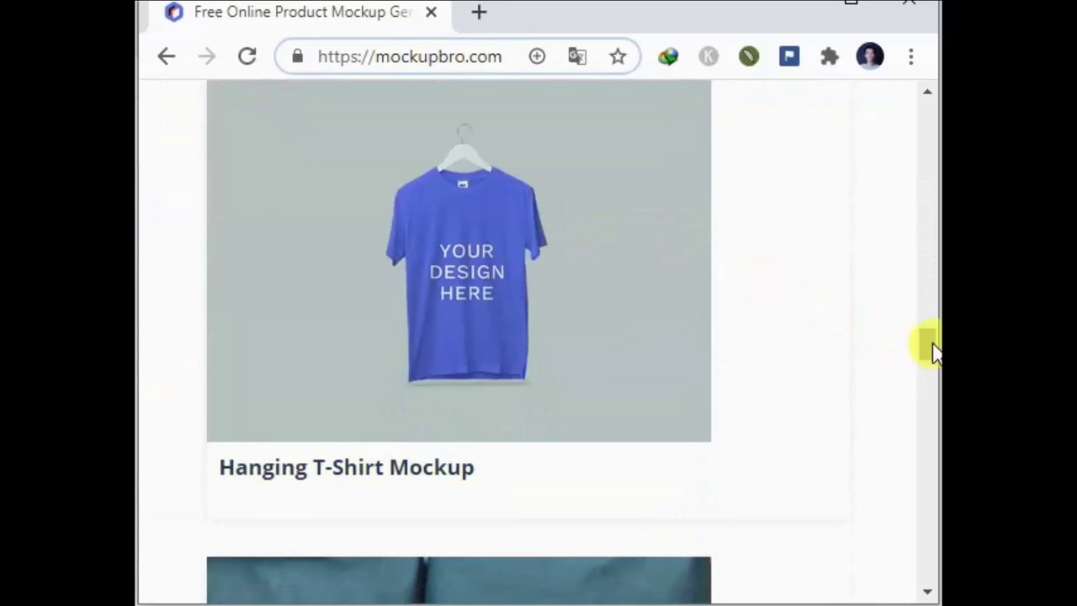
click(310, 301)
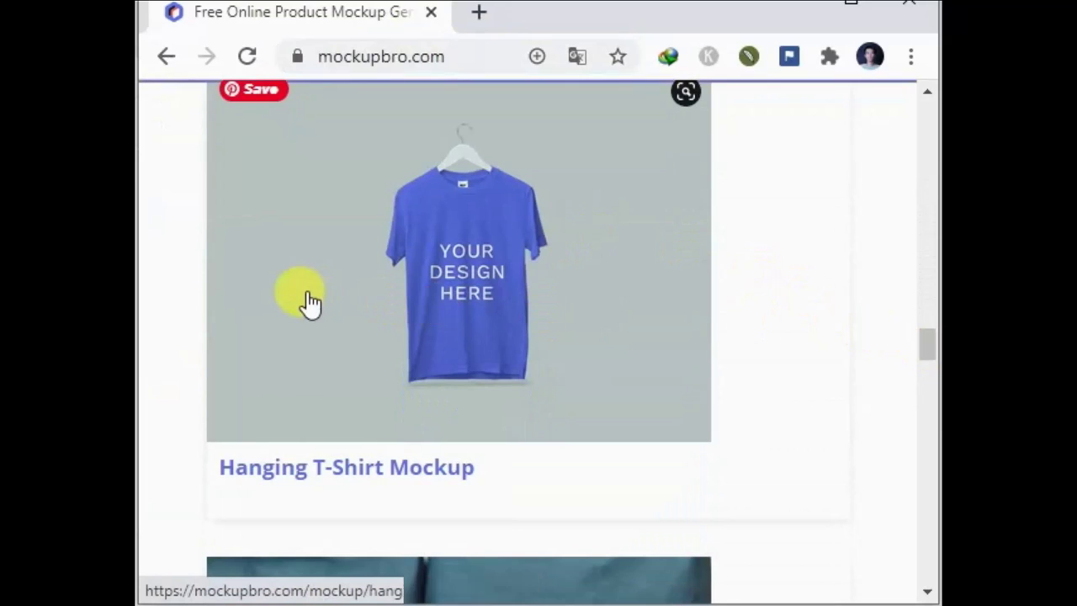
scroll(538, 239, down, 3)
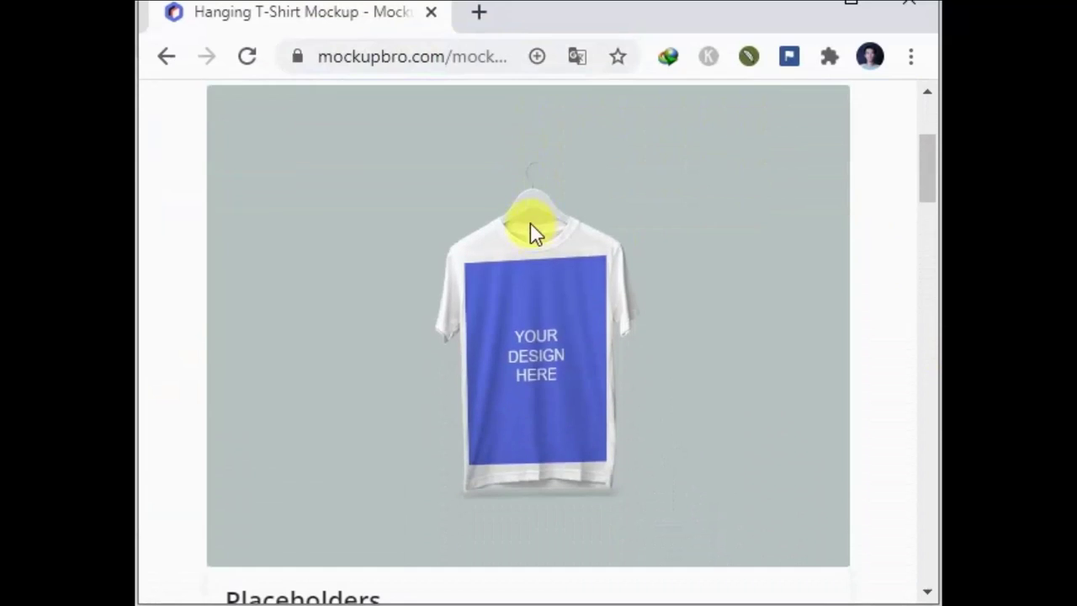
scroll(450, 198, down, 3)
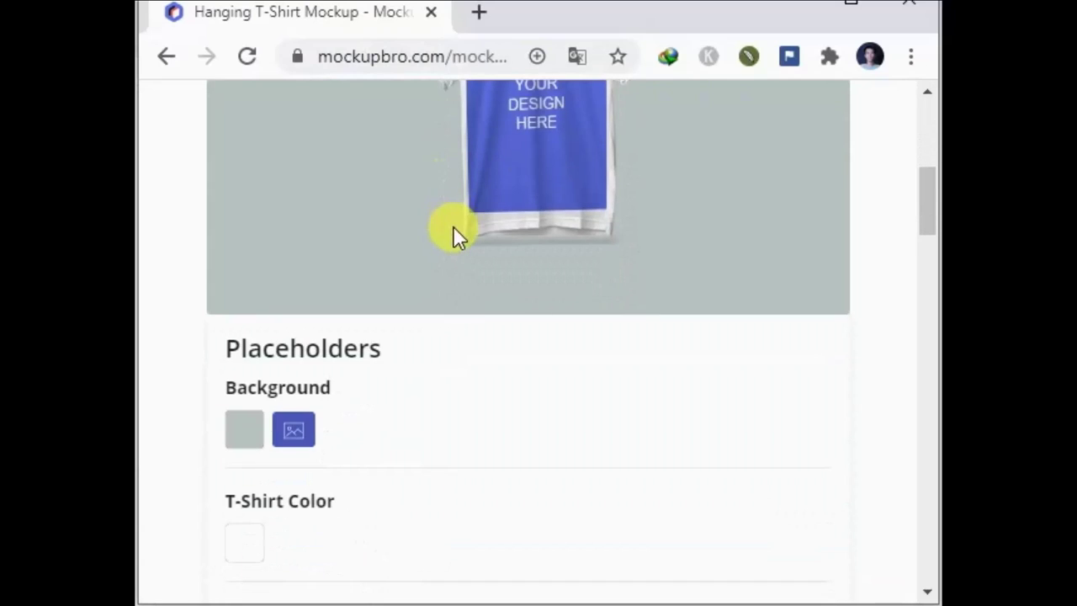
Step: Set the mockup background colour to light grey
click(241, 430)
drag(253, 492, 219, 486)
click(219, 486)
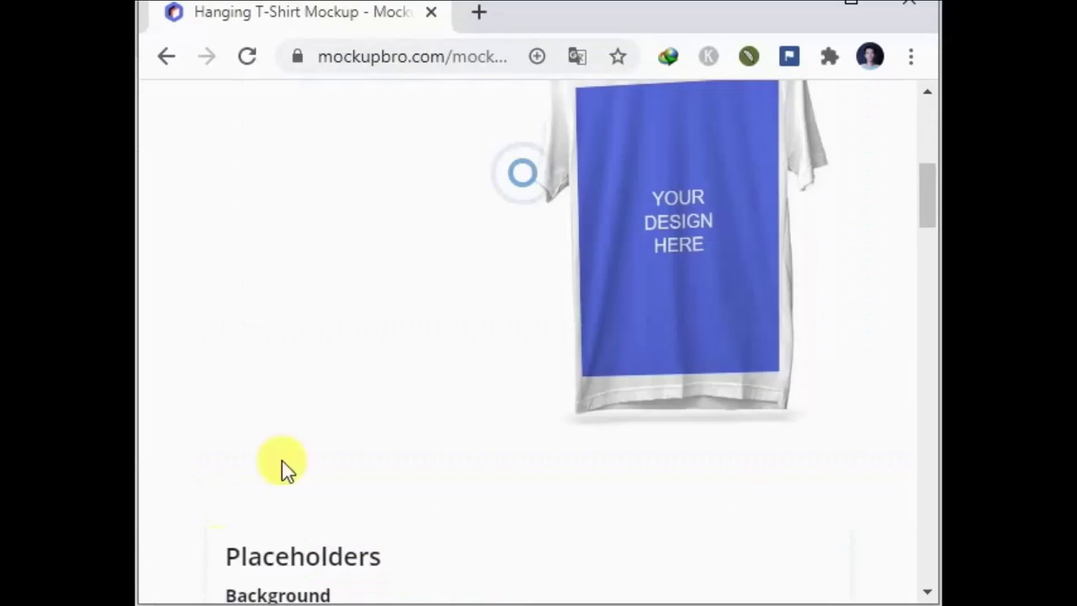
scroll(303, 420, down, 5)
Step: Set the T-shirt colour to a dark navy
click(244, 301)
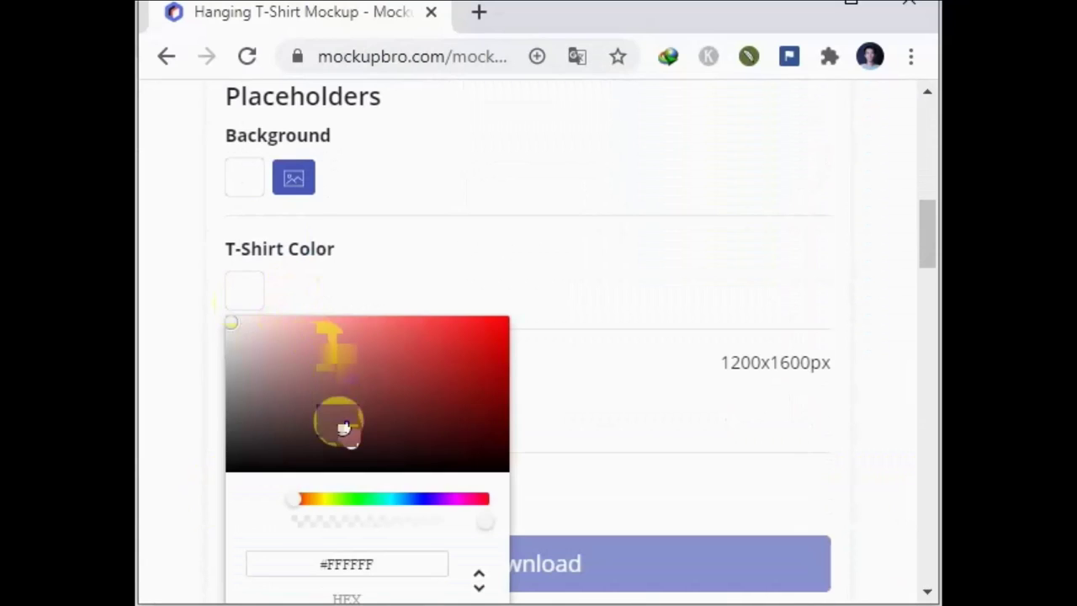
click(427, 499)
click(450, 409)
mouse_move(451, 410)
mouse_down()
mouse_move(494, 420)
mouse_move(505, 400)
mouse_up()
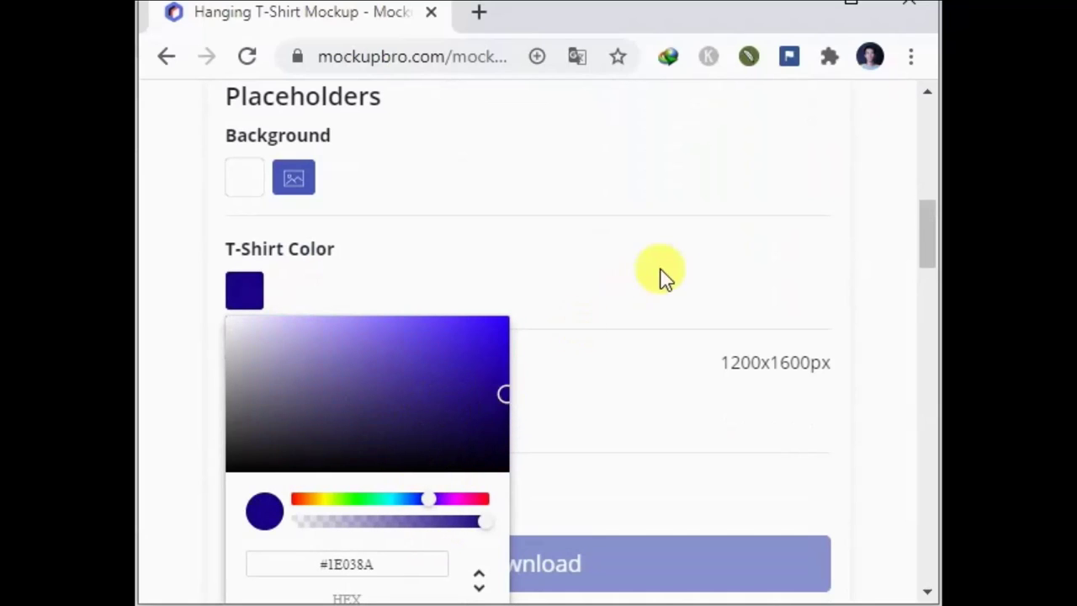
click(631, 288)
scroll(577, 349, up, 5)
scroll(544, 354, up, 2)
scroll(445, 302, down, 2)
Step: Apply the plain grey Unsplash concrete texture as the background image
click(303, 432)
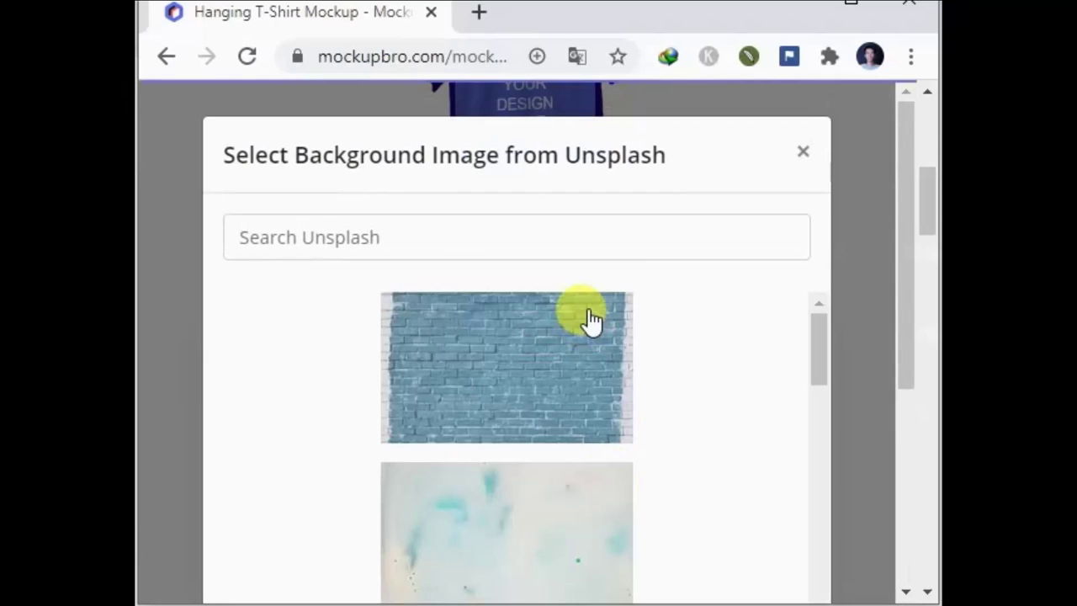
scroll(538, 370, down, 4)
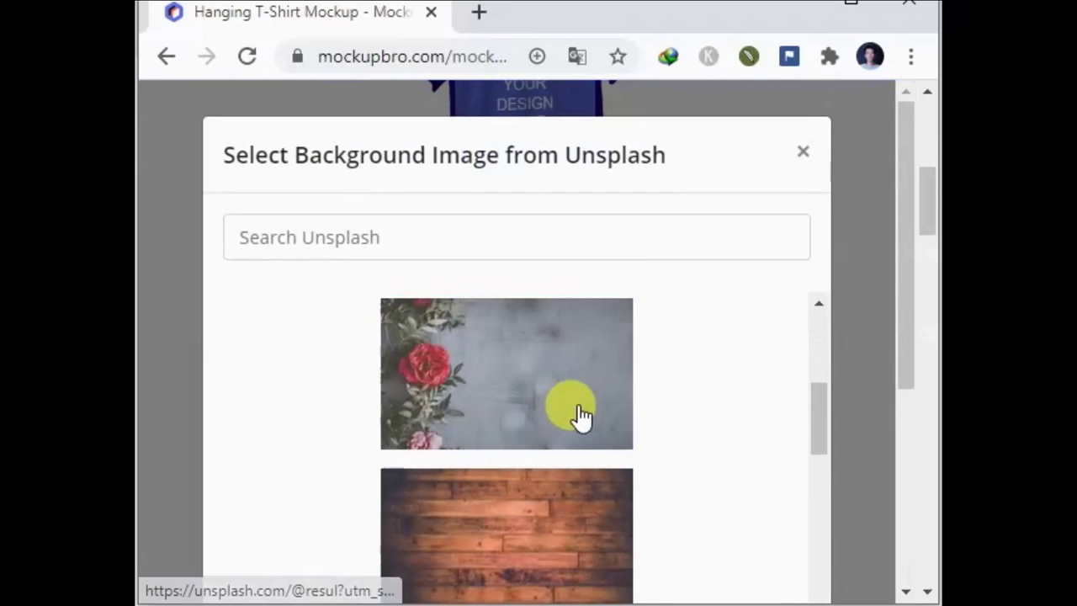
scroll(580, 412, down, 3)
click(589, 423)
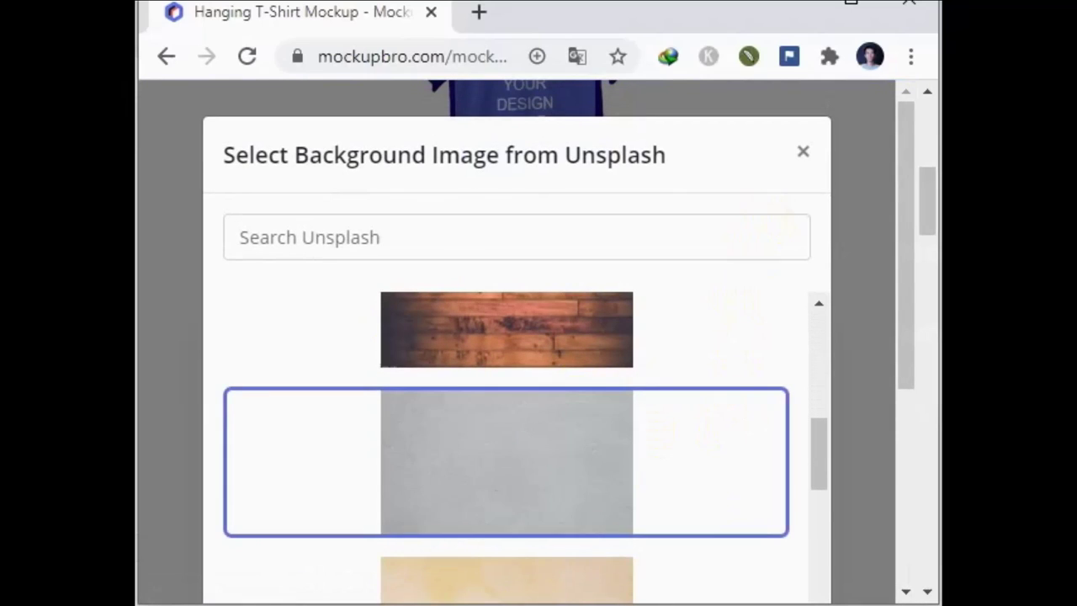
drag(818, 454, 814, 595)
scroll(738, 397, down, 1)
drag(762, 159, 732, 333)
scroll(588, 415, up, 3)
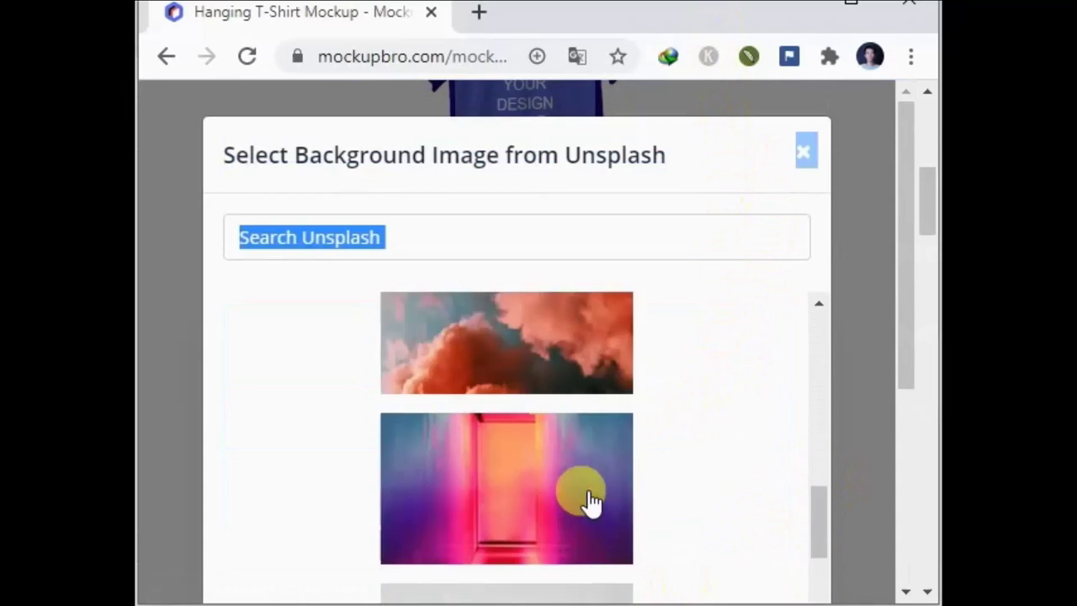
scroll(589, 500, up, 3)
scroll(591, 500, down, 2)
click(562, 485)
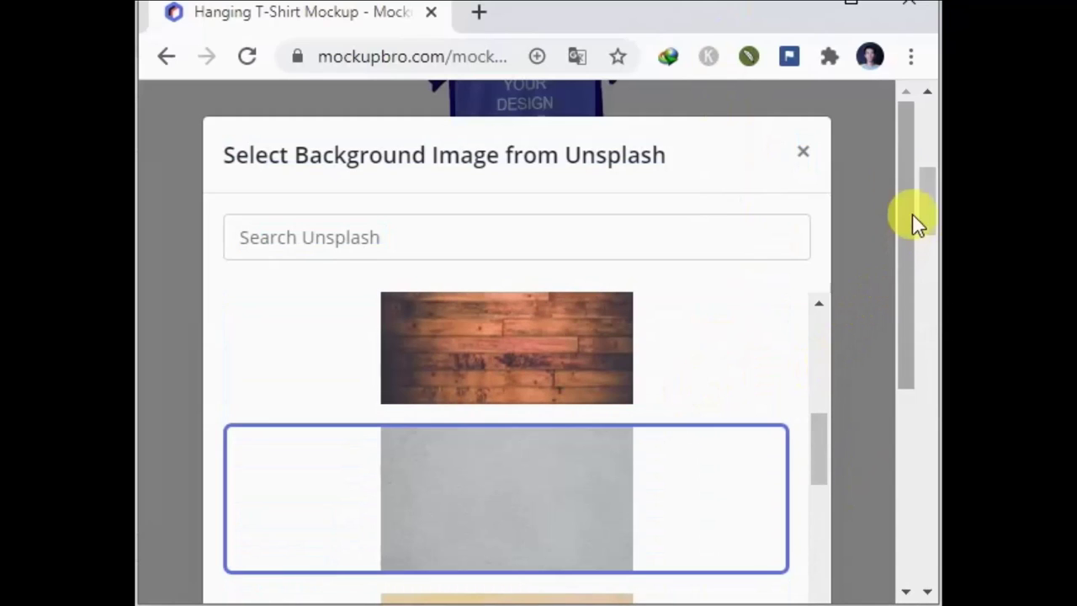
drag(899, 124, 901, 377)
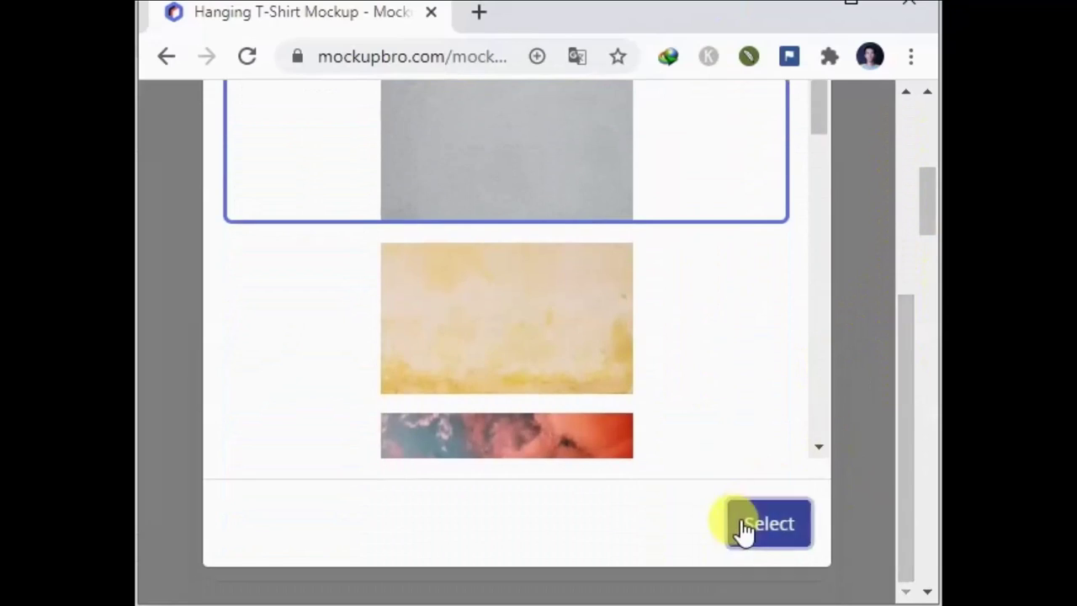
click(735, 523)
Step: Delete the background image so the mockup sits on plain white
scroll(593, 328, up, 3)
scroll(620, 358, up, 2)
scroll(419, 253, down, 3)
scroll(511, 287, up, 3)
scroll(558, 238, down, 1)
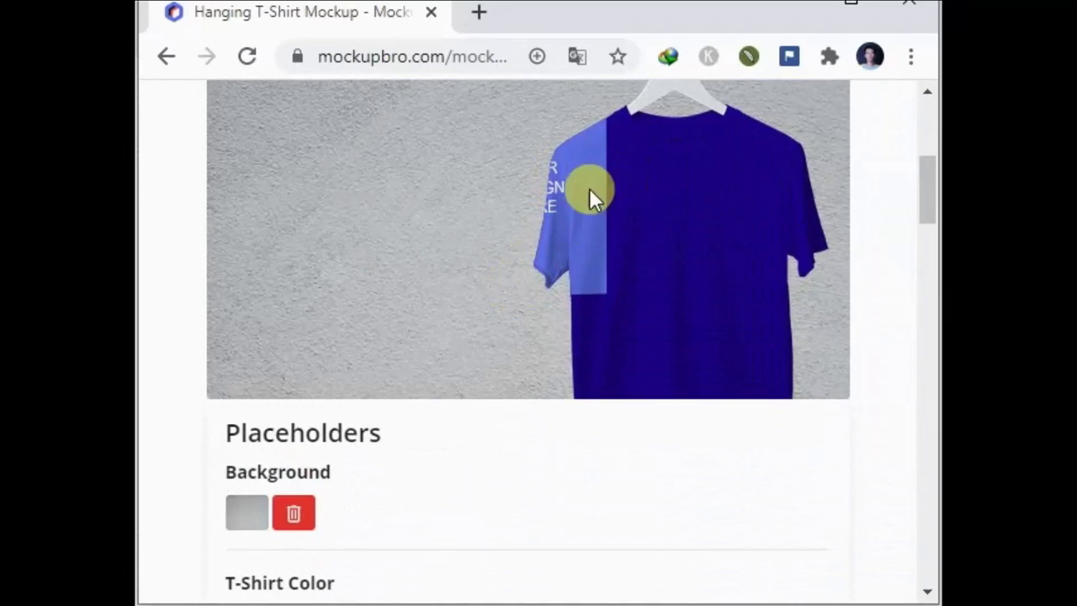
scroll(577, 368, up, 5)
scroll(577, 368, down, 2)
scroll(631, 362, down, 1)
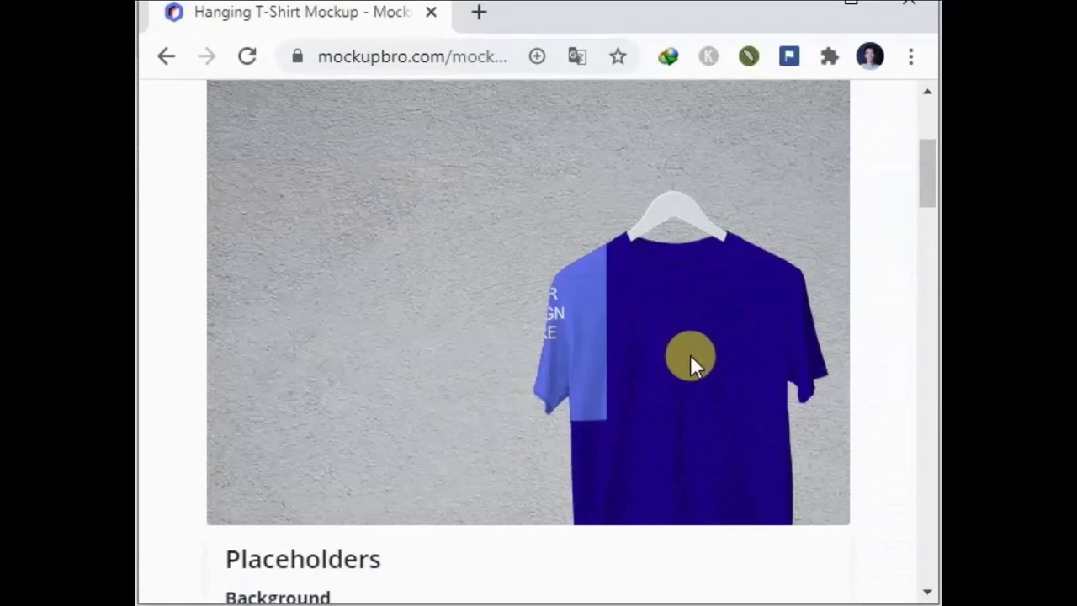
scroll(513, 379, down, 3)
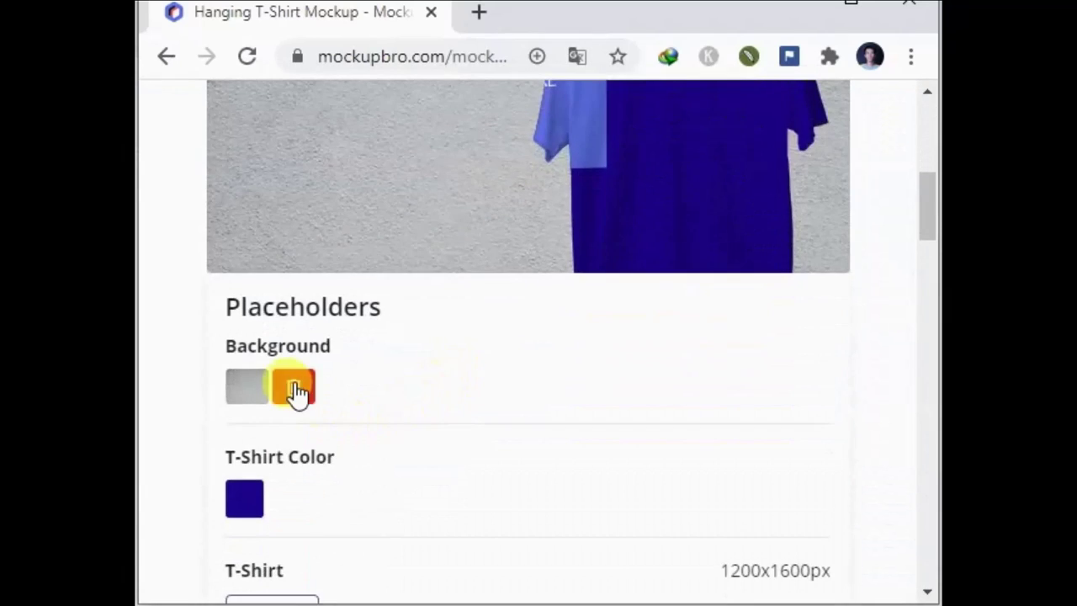
click(294, 389)
Step: Start uploading a design file for the T-shirt placeholder
scroll(344, 392, up, 3)
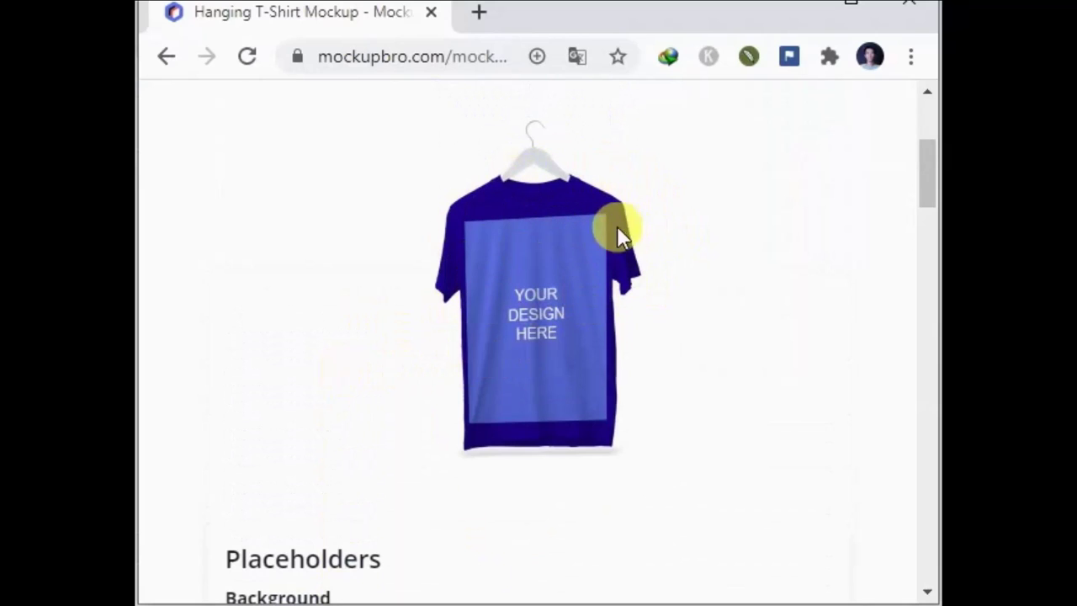
scroll(615, 231, down, 3)
scroll(588, 261, down, 2)
scroll(437, 320, down, 1)
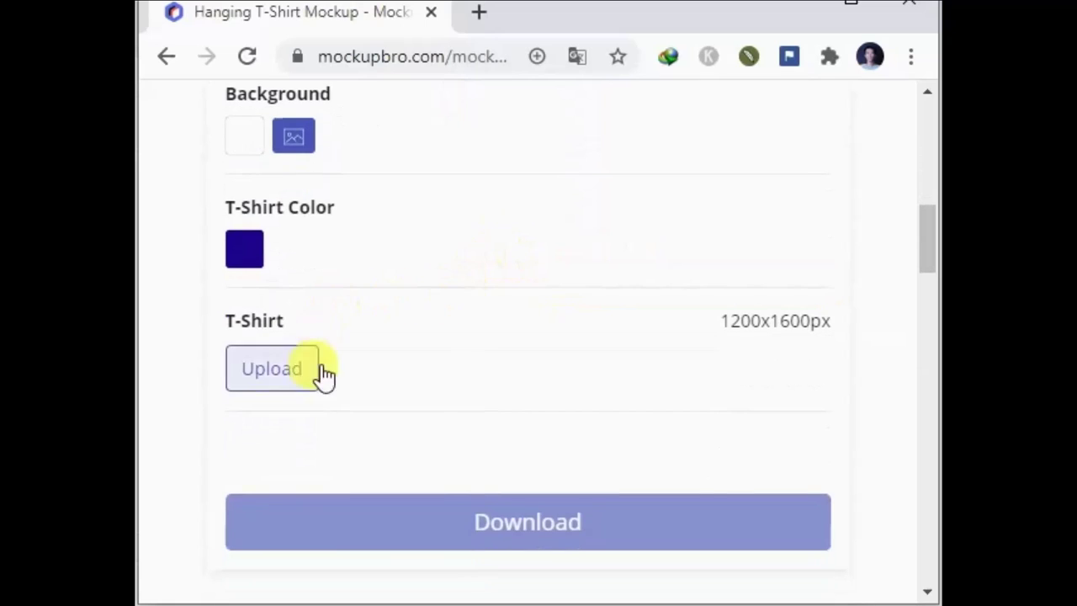
click(284, 394)
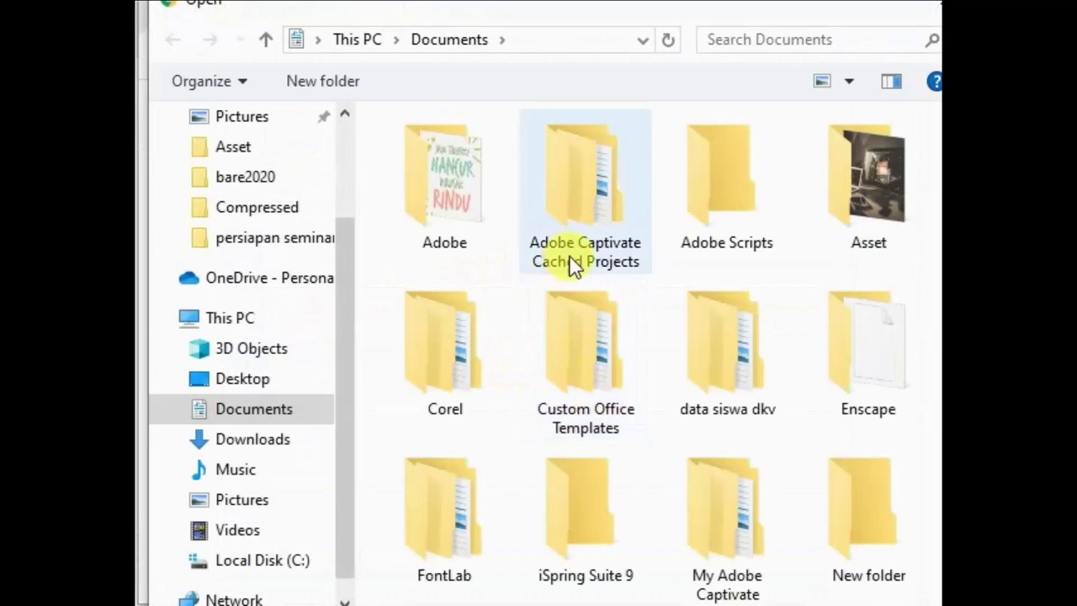
Step: Load Documents > Adobe > Desain Tshirt.png onto the shirt and confirm its crop
scroll(581, 264, down, 10)
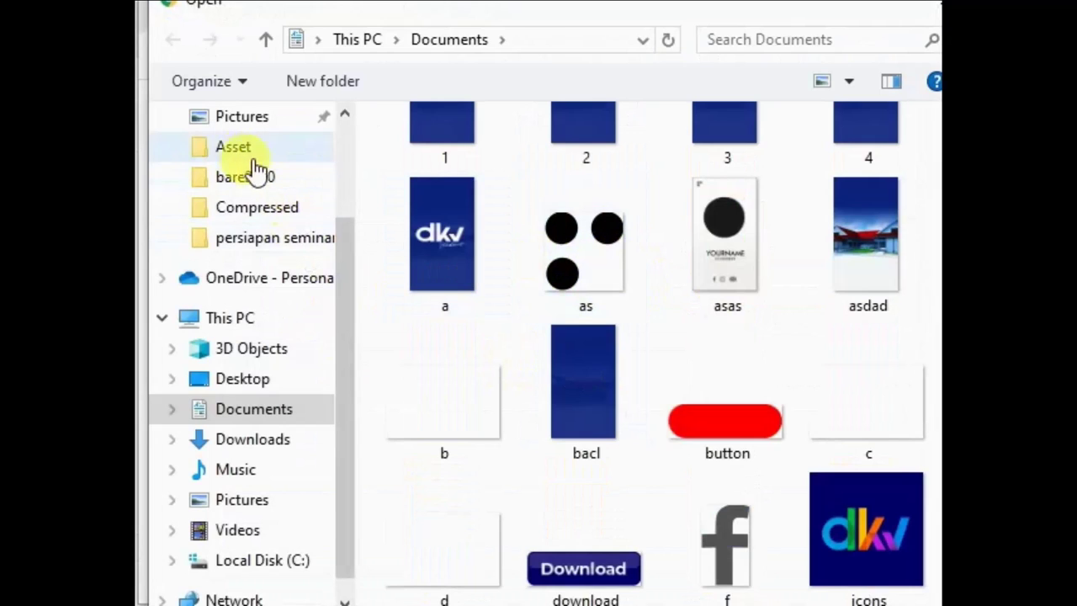
click(242, 153)
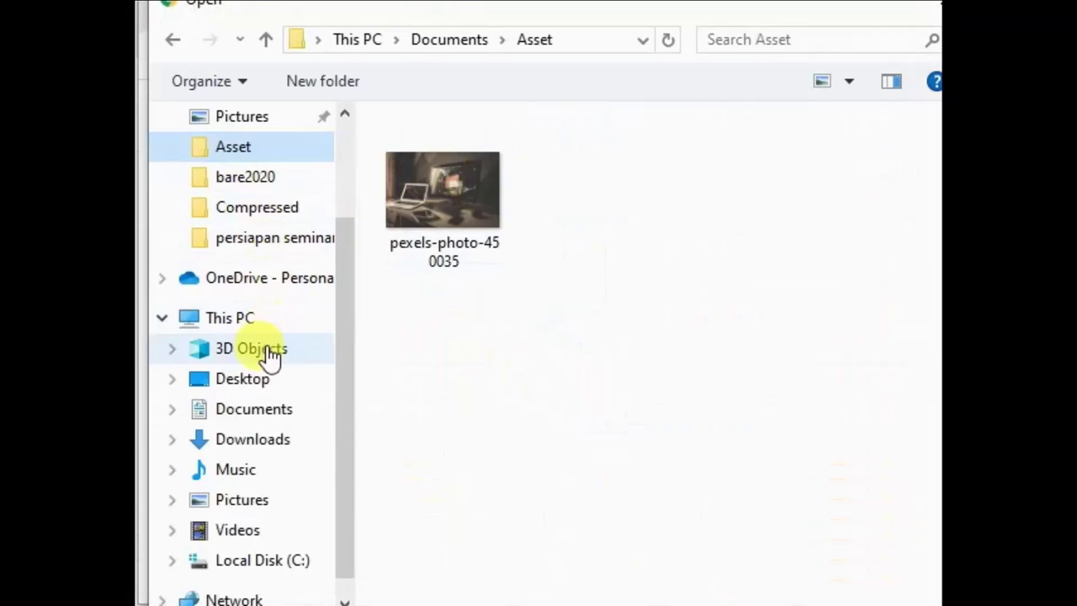
click(260, 410)
double_click(461, 177)
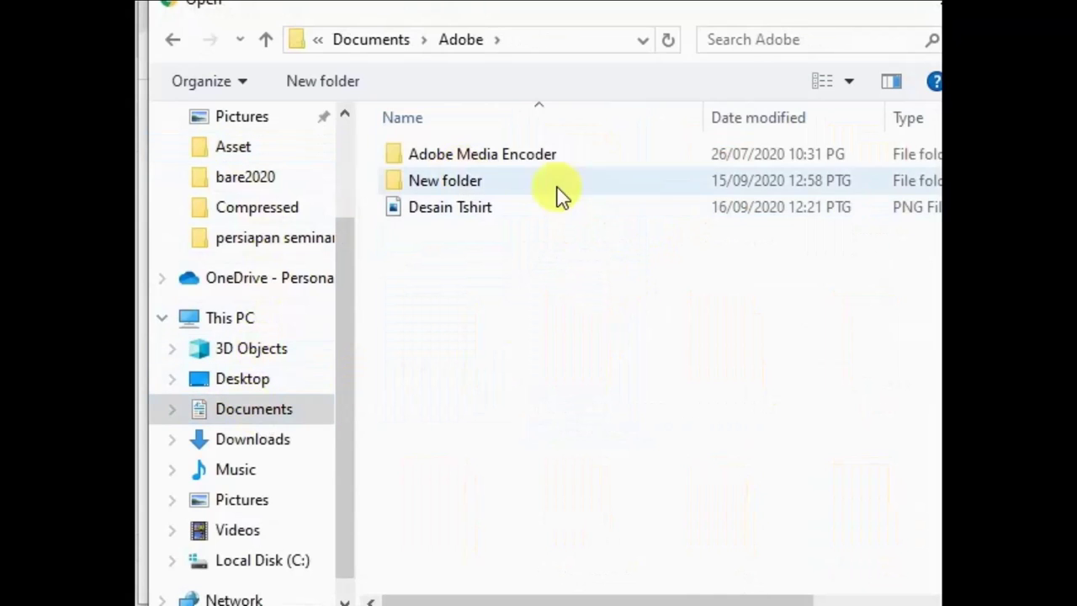
double_click(450, 211)
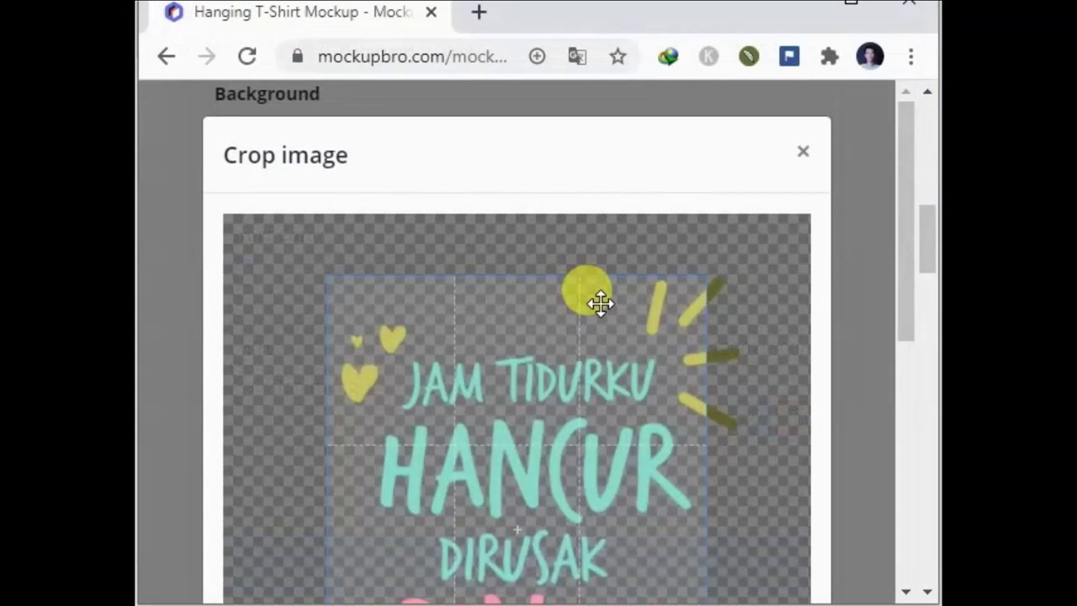
drag(579, 307, 587, 340)
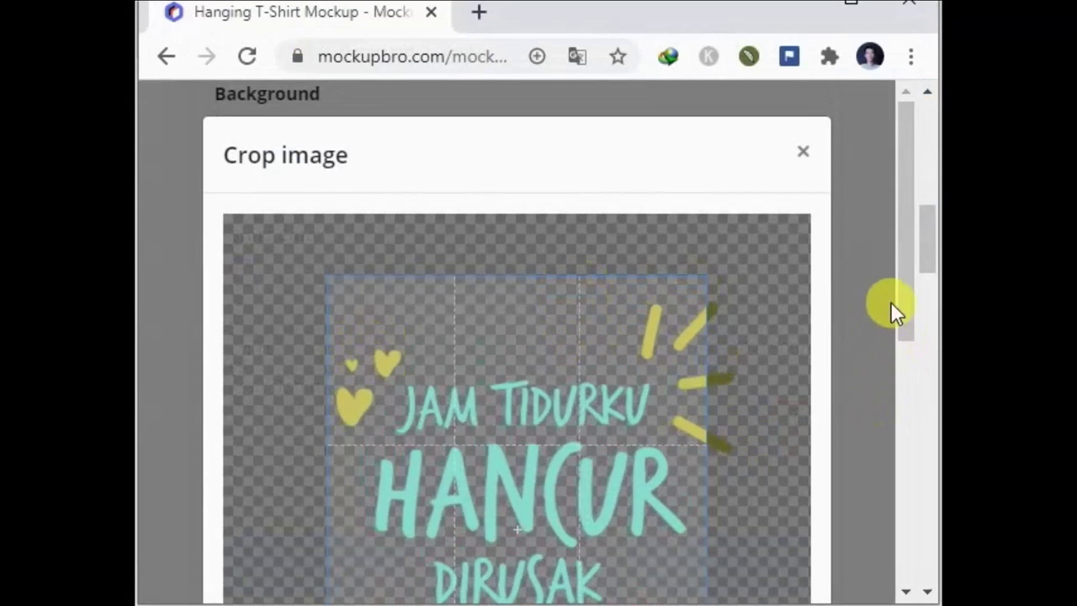
drag(904, 286, 904, 479)
drag(431, 506, 330, 509)
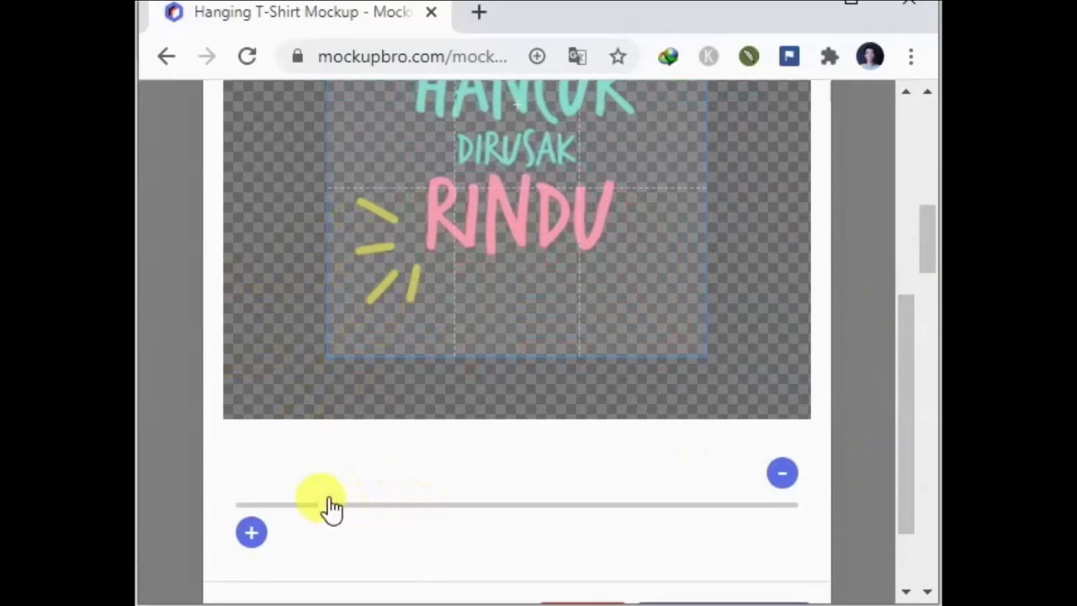
scroll(907, 478, down, 2)
click(714, 540)
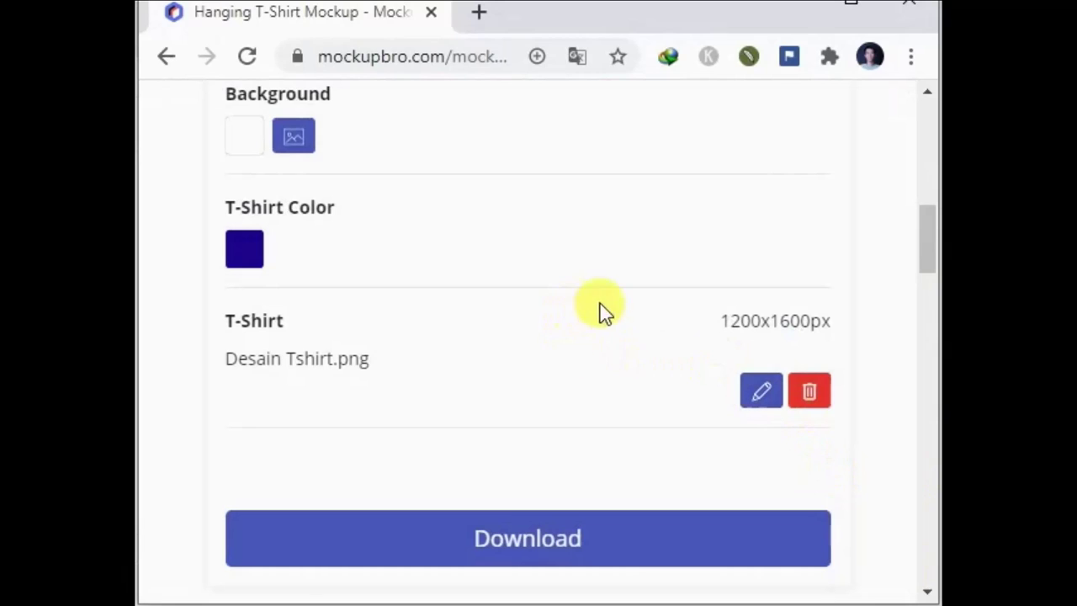
Step: Shift the design up inside its crop frame so RINDU fits on the shirt
drag(925, 242, 926, 173)
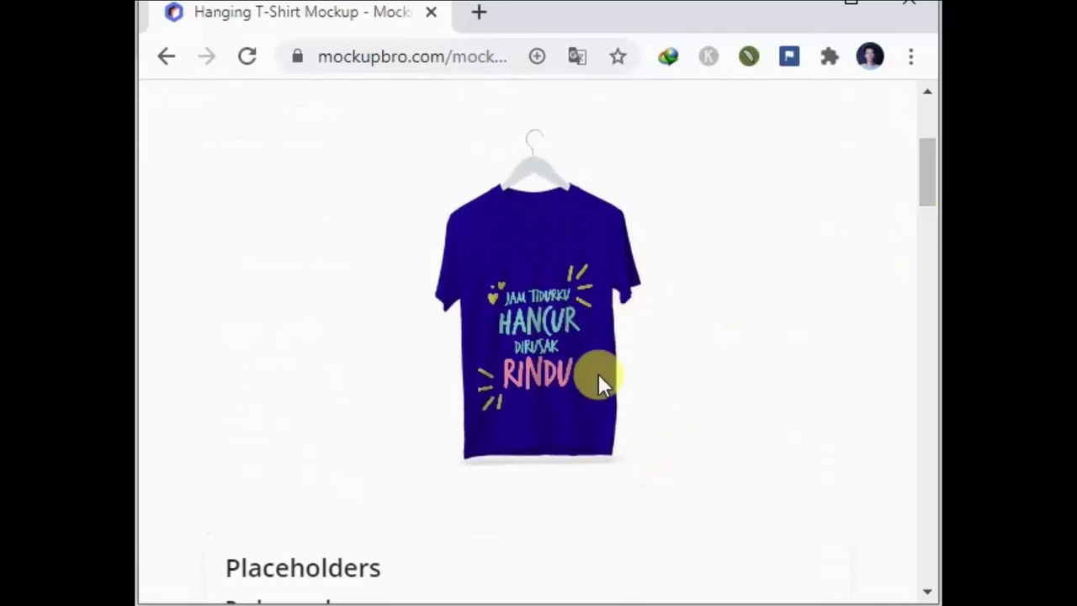
mouse_move(919, 172)
mouse_down()
mouse_move(922, 264)
mouse_move(923, 242)
mouse_up()
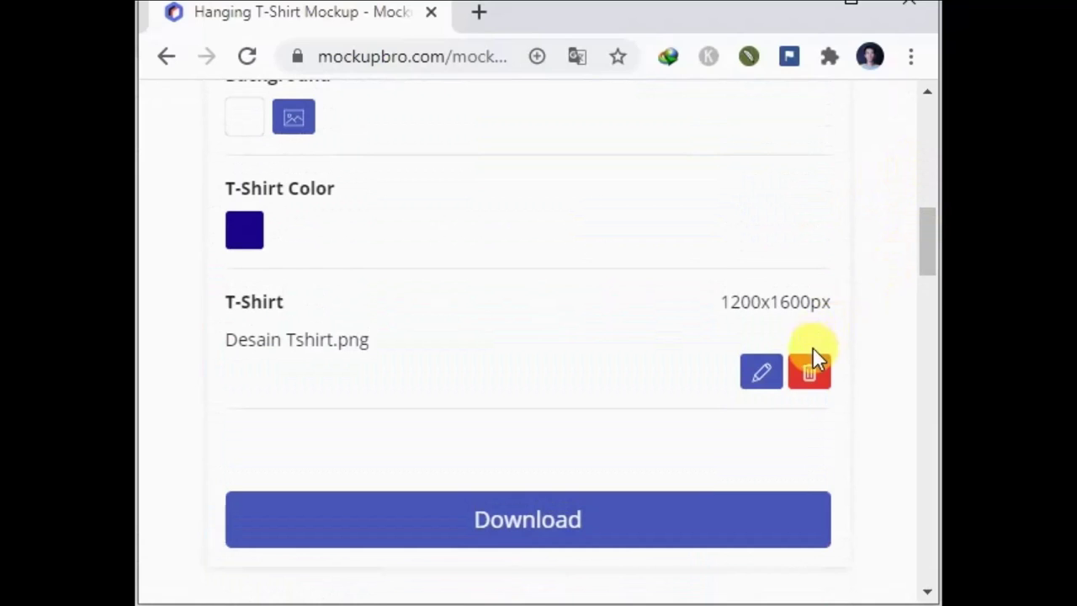
click(760, 373)
mouse_move(649, 365)
mouse_down()
mouse_move(636, 380)
mouse_move(642, 312)
mouse_move(674, 303)
mouse_up()
scroll(926, 260, down, 3)
scroll(923, 413, down, 2)
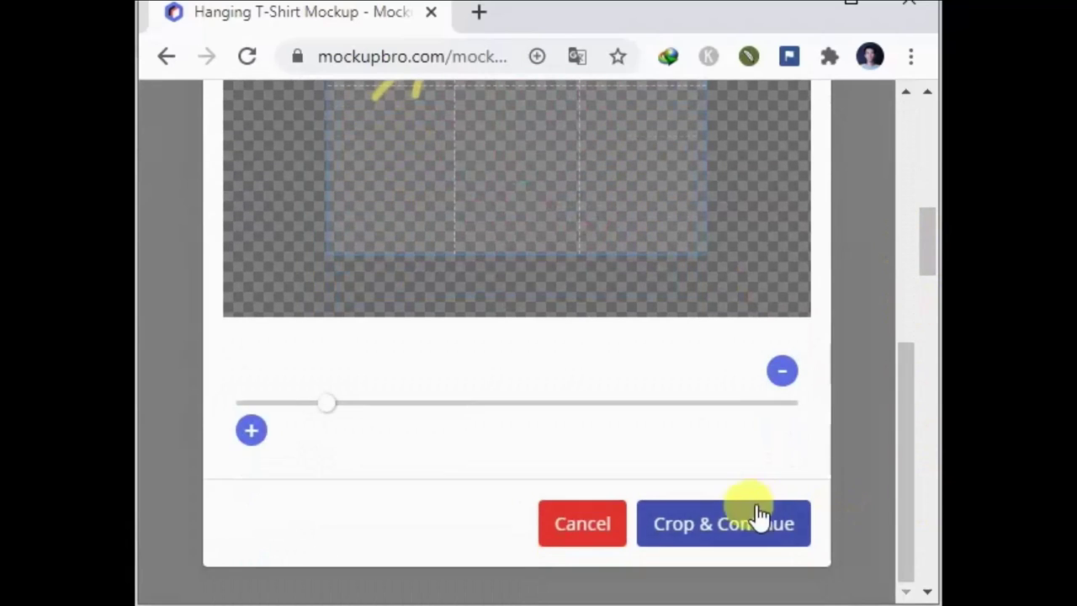
click(747, 523)
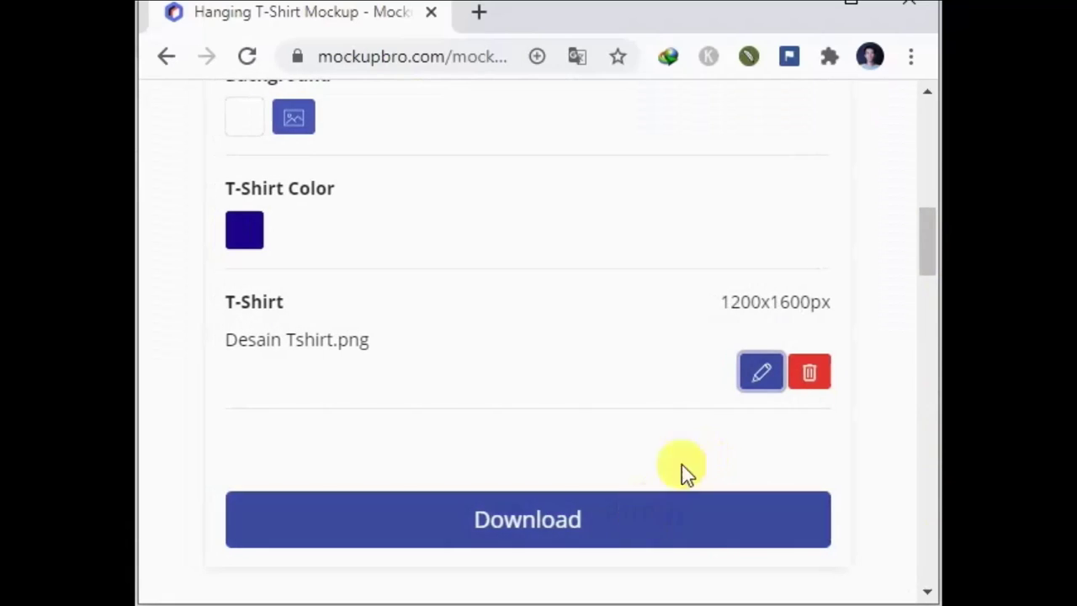
Step: Download the finished hanging T-shirt mockup as a PNG
mouse_move(932, 270)
mouse_down()
mouse_move(918, 183)
mouse_move(922, 299)
mouse_up()
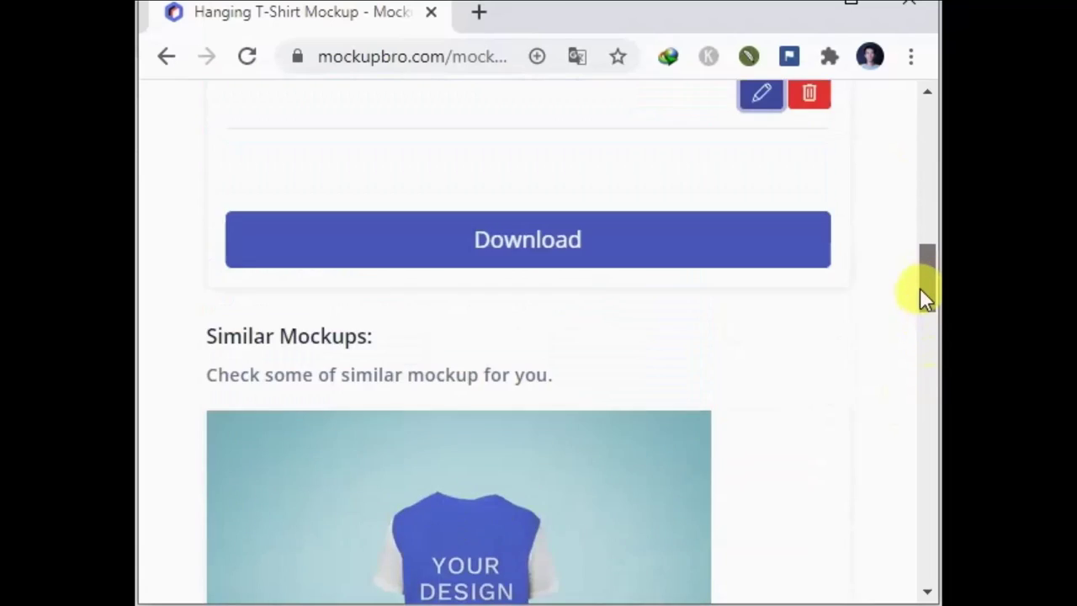
scroll(769, 384, up, 3)
click(543, 494)
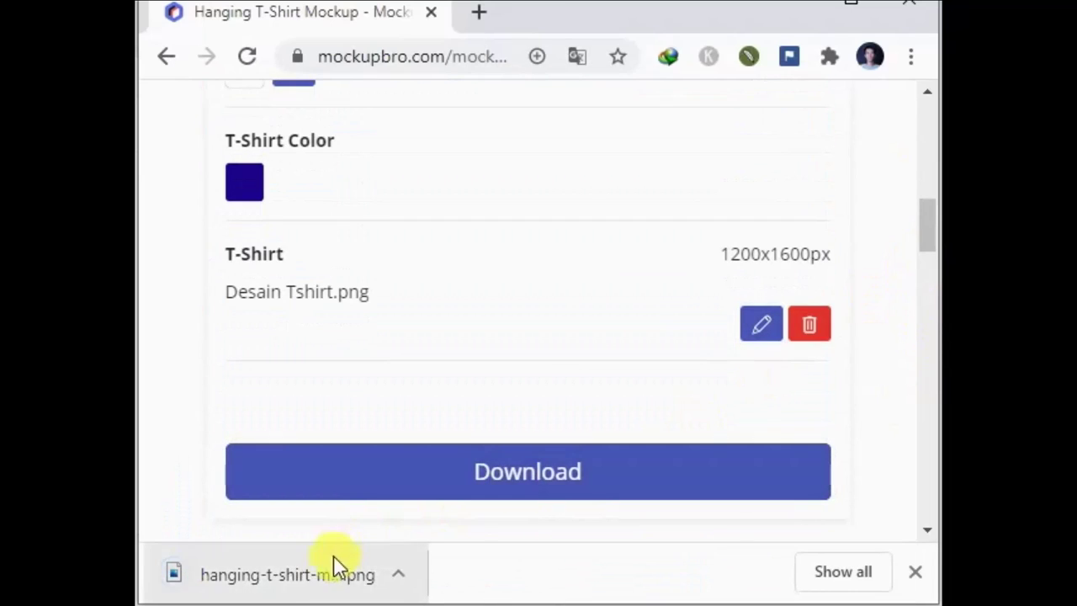
Step: Open hanging-t-shirt-mockup.png in Windows Photos and zoom in to inspect it
click(282, 576)
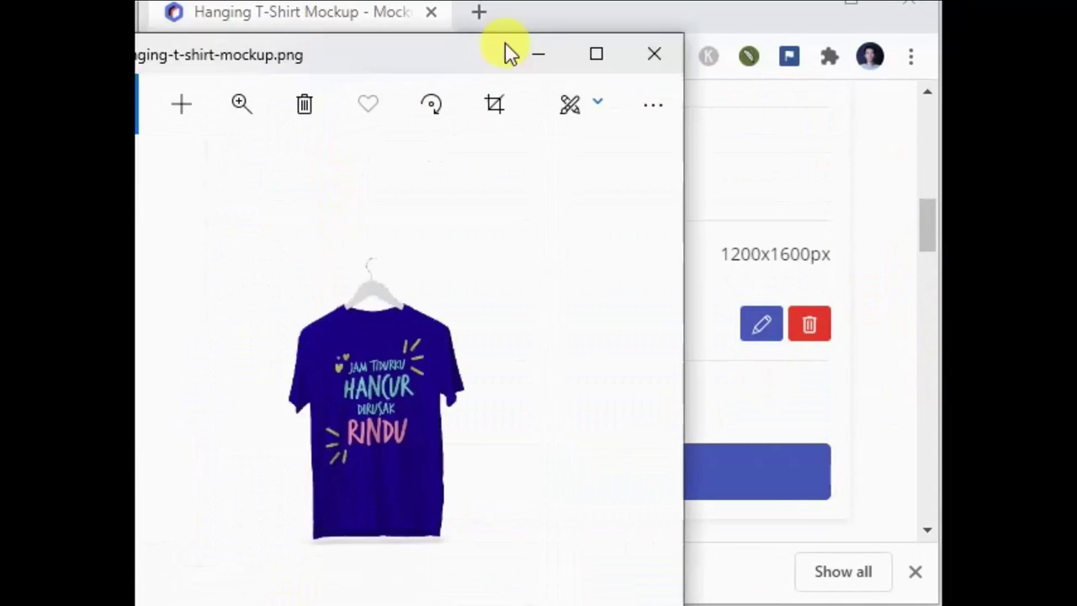
scroll(591, 371, up, 2)
scroll(581, 375, up, 1)
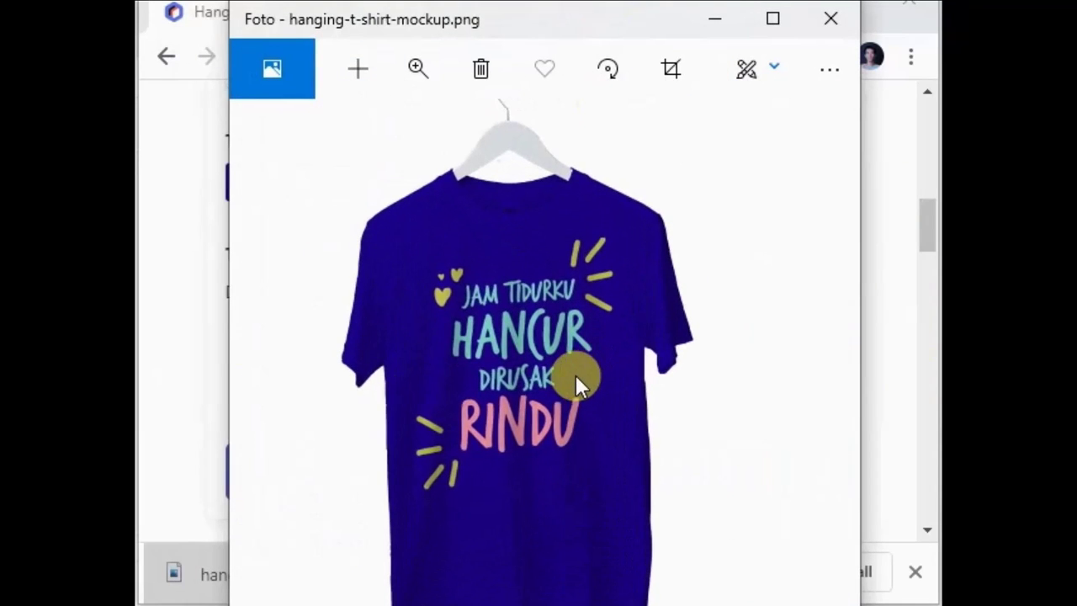